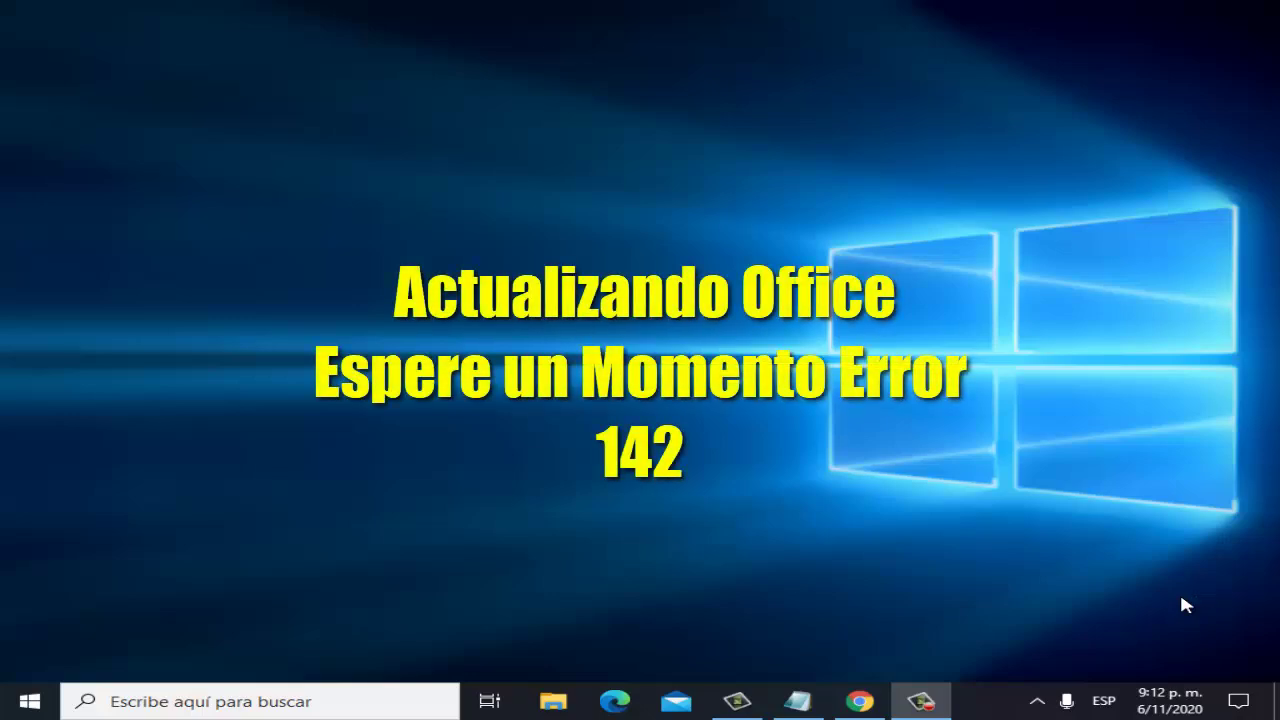
{"action": "right_click", "coordinate": [362, 320]}
{"action": "left_click", "coordinate": [474, 370]}
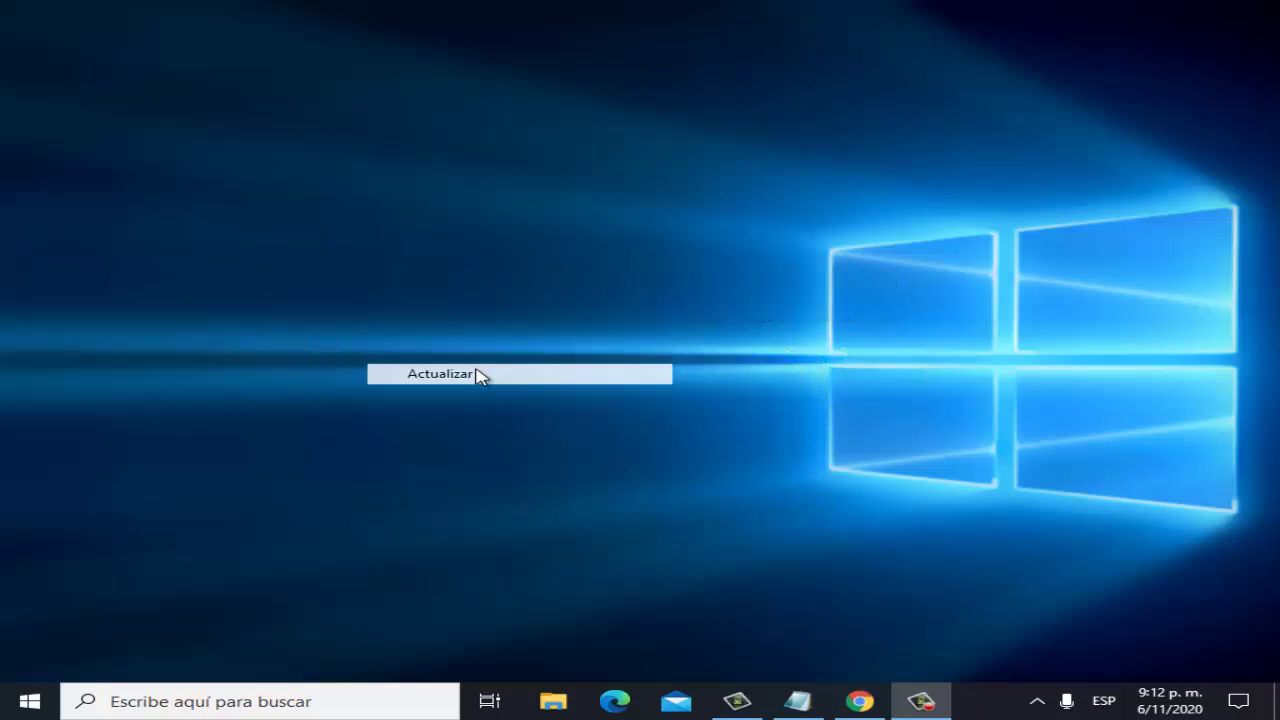
{"action": "right_click", "coordinate": [452, 296]}
{"action": "left_click", "coordinate": [543, 346]}
{"action": "right_click", "coordinate": [508, 318]}
{"action": "left_click", "coordinate": [590, 372]}
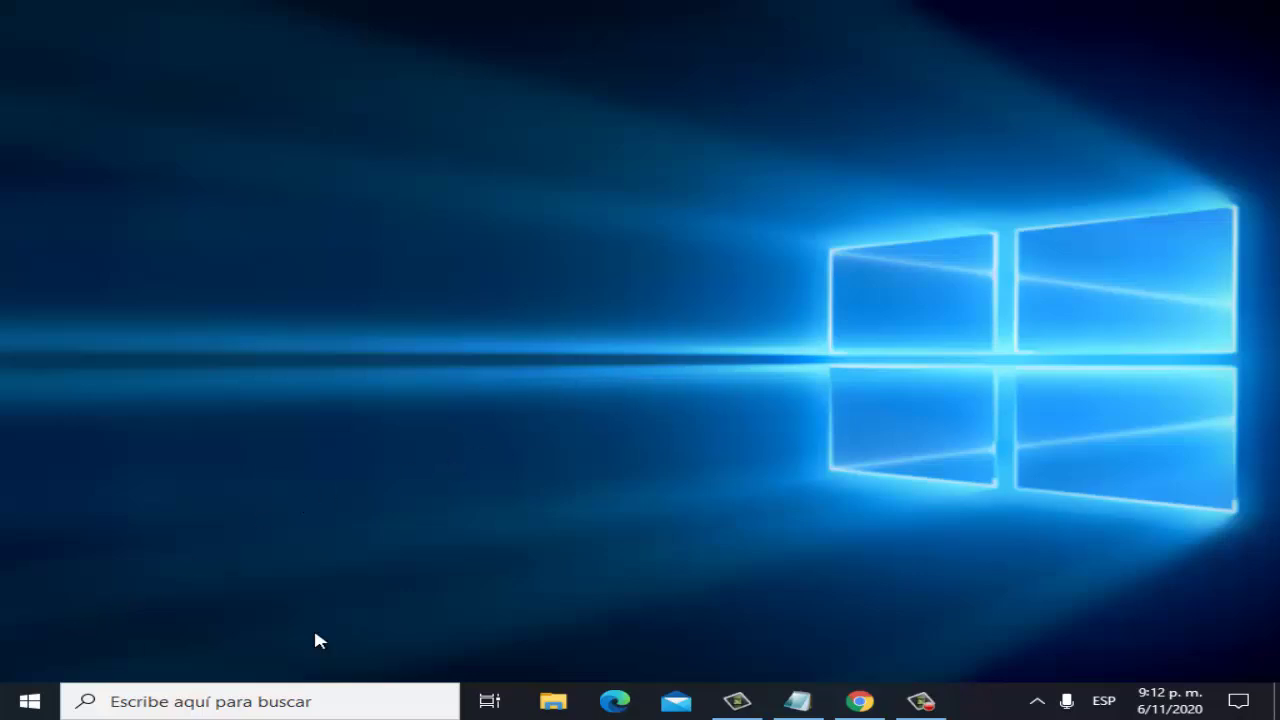
- Open a new blank Bloc de notas document from the Windows accessories and maximize its window
{"action": "left_click", "coordinate": [29, 701]}
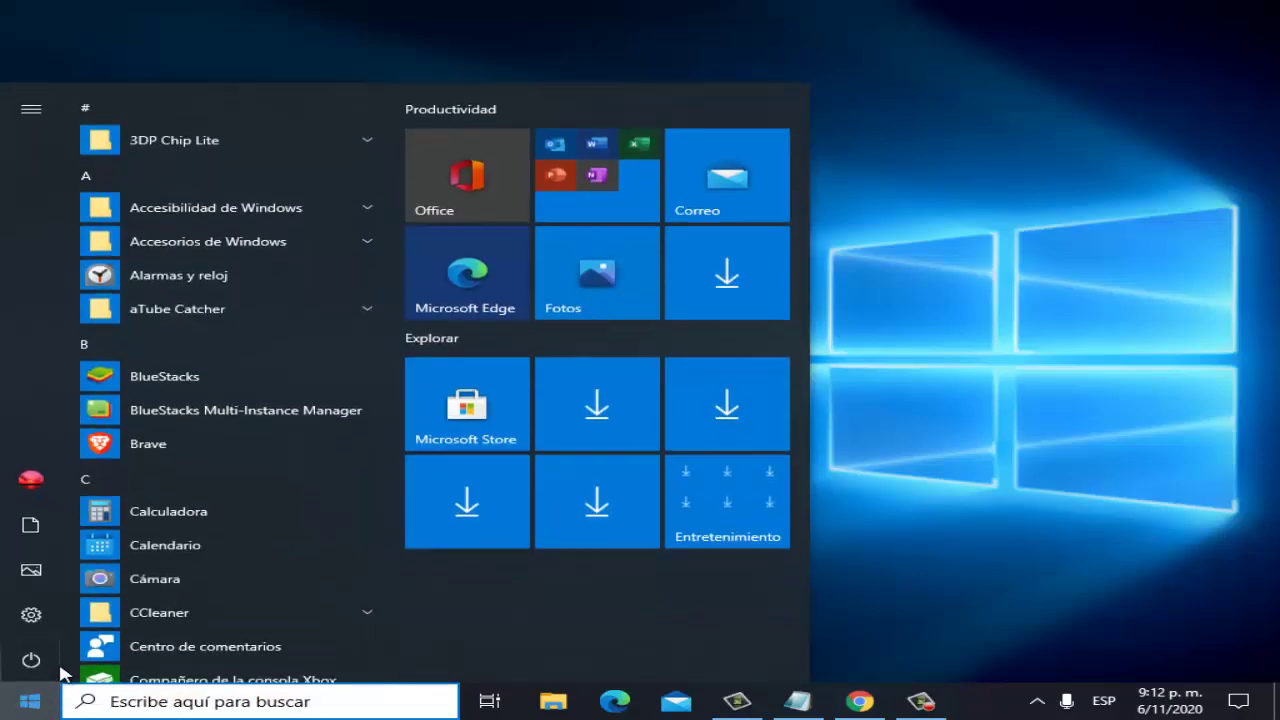
{"action": "left_click", "coordinate": [190, 243]}
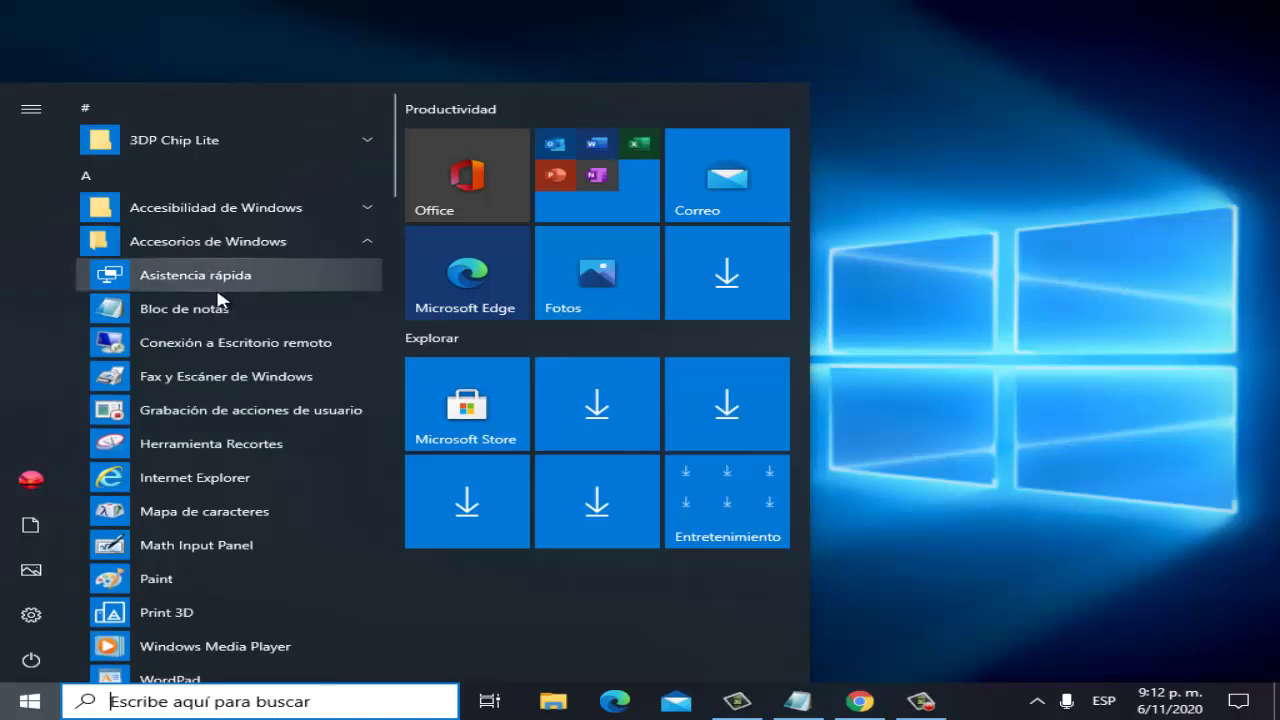
{"action": "left_click", "coordinate": [184, 309]}
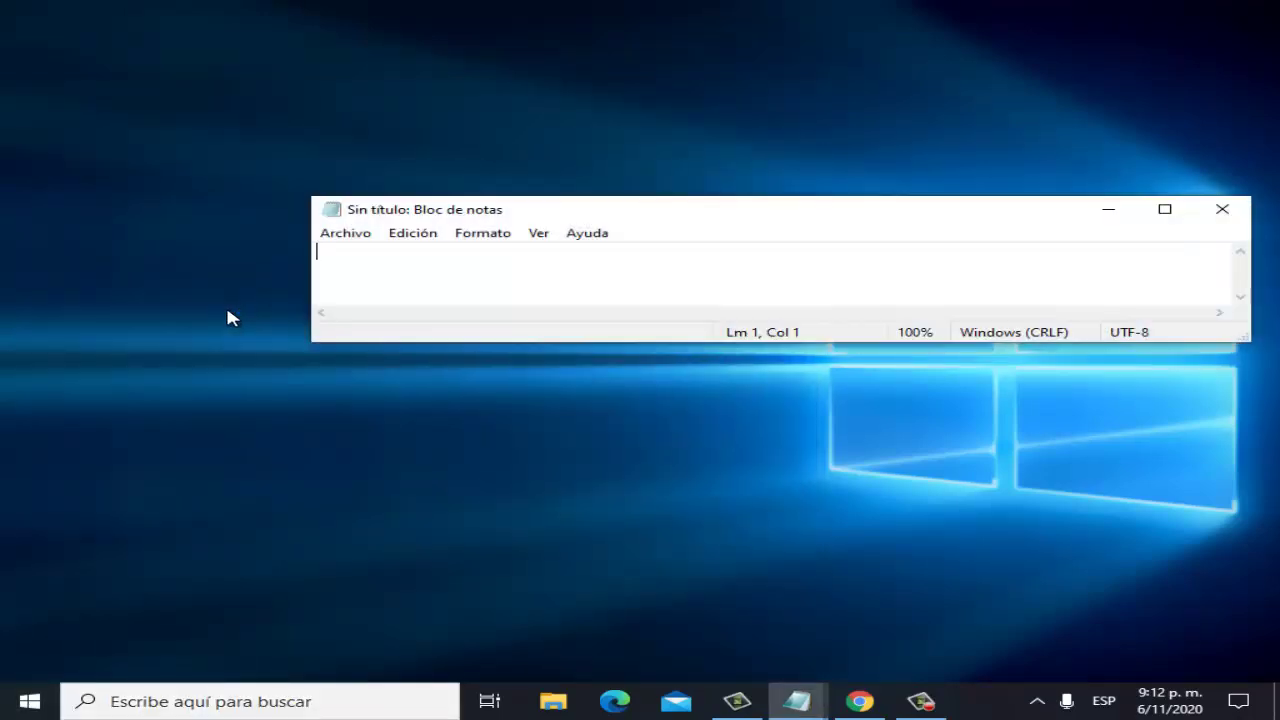
{"action": "left_click", "coordinate": [1165, 209]}
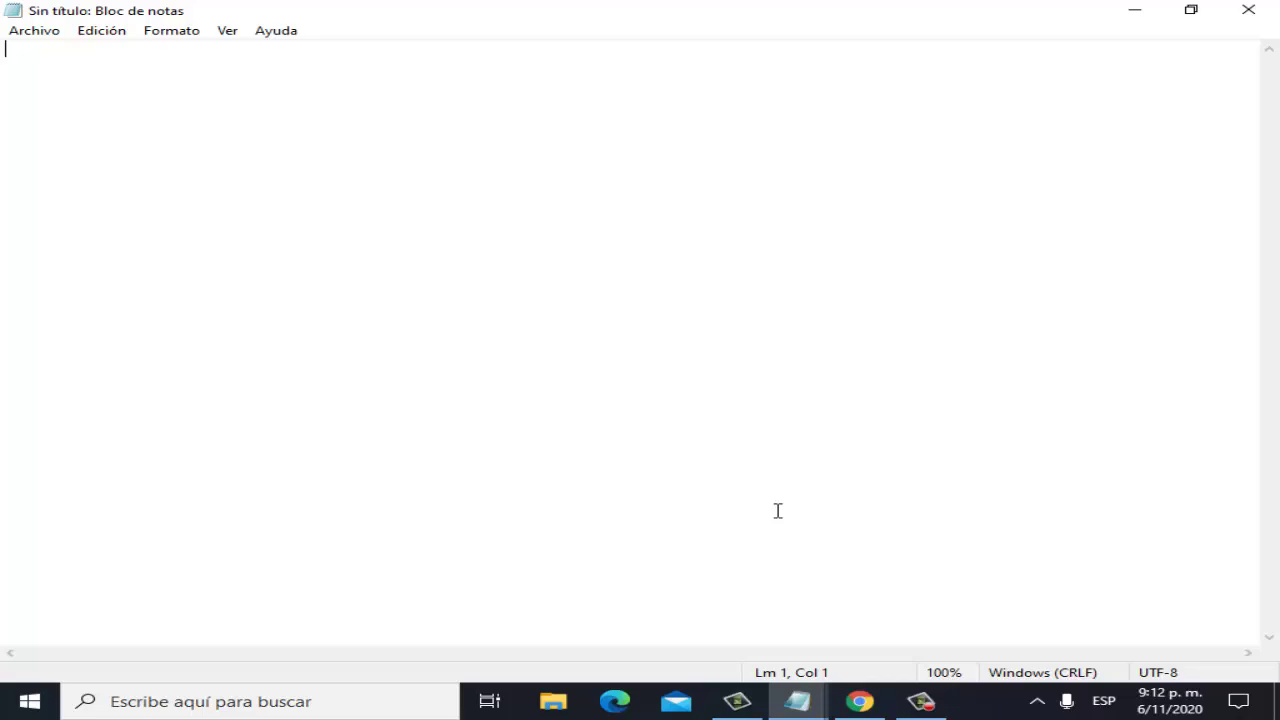
- Switch to the other open Bloc de notas document containing the repair commands and look through it to the end
{"action": "mouse_move", "coordinate": [797, 700]}
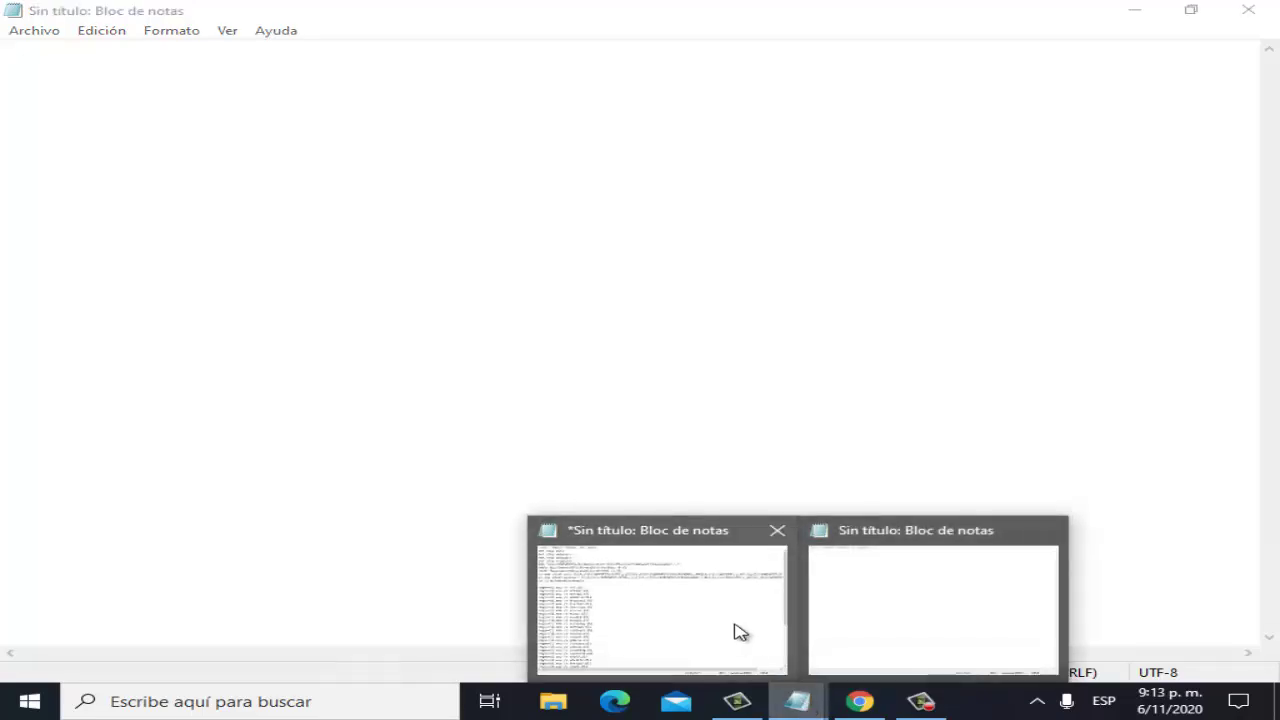
{"action": "left_click", "coordinate": [740, 631]}
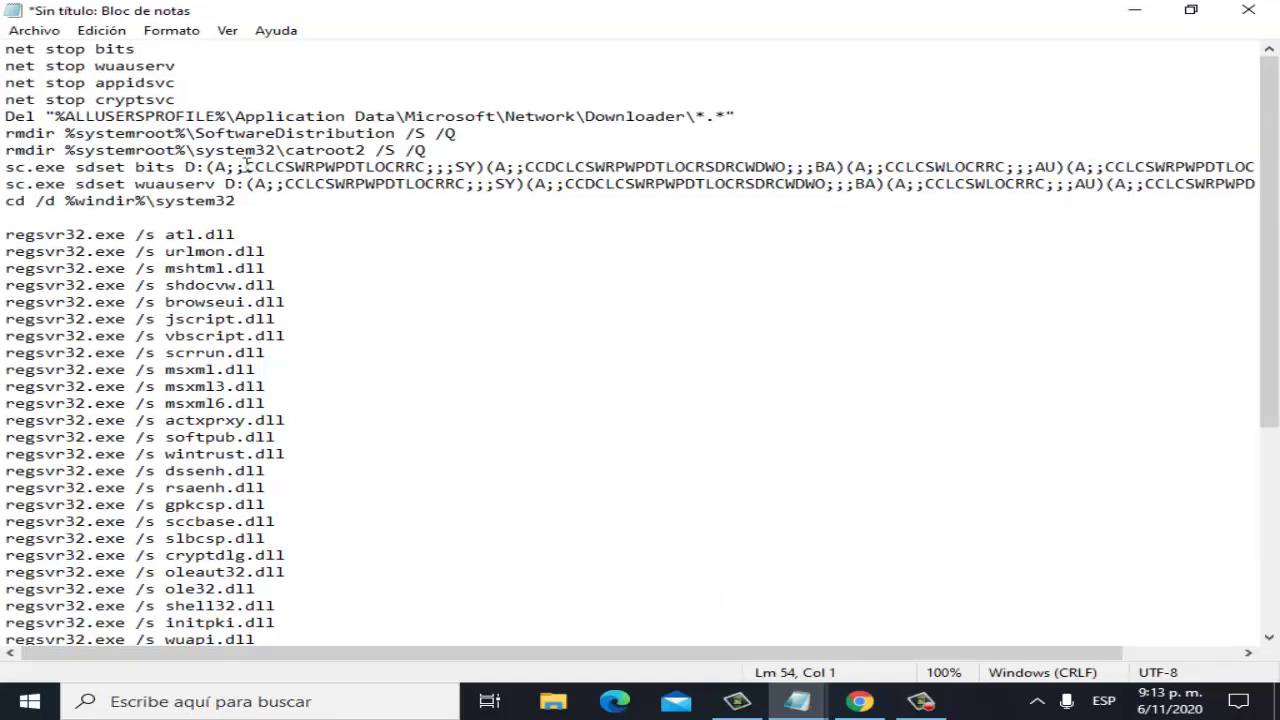
{"action": "scroll", "coordinate": [342, 253], "scroll_direction": "down", "scroll_amount": 6}
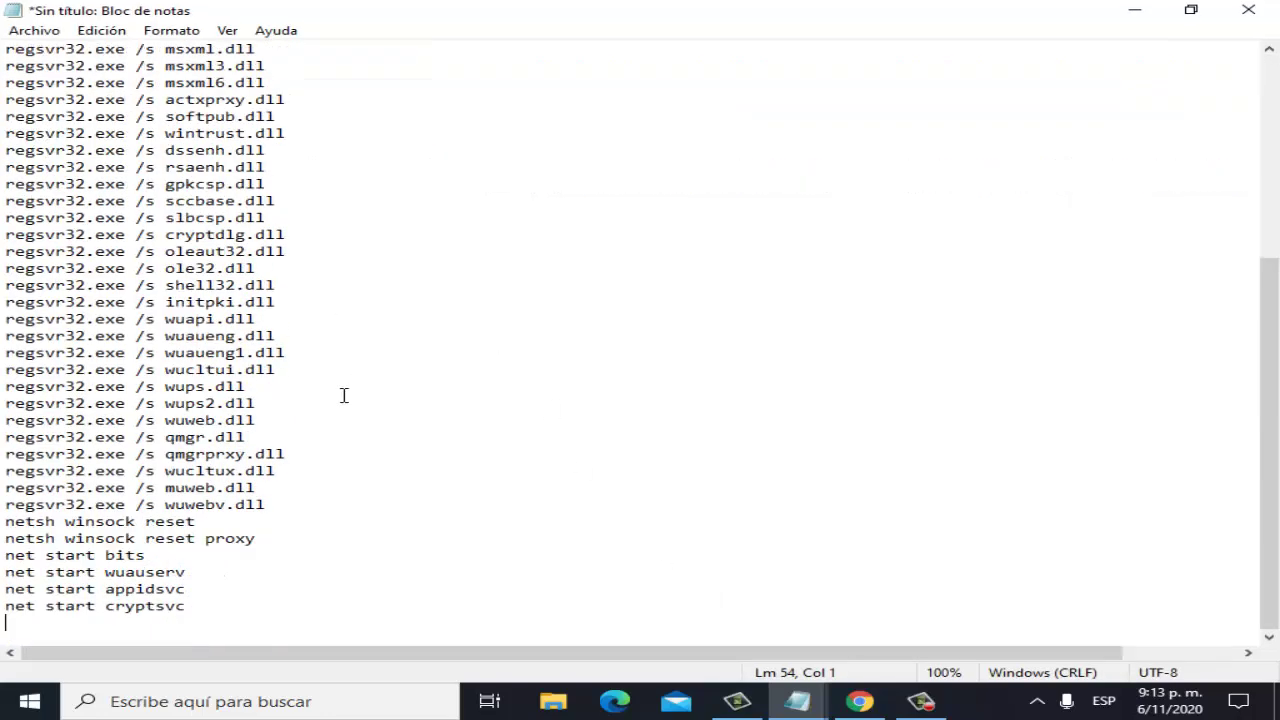
{"action": "left_click_drag", "start_coordinate": [209, 609], "coordinate": [4, 10]}
{"action": "scroll", "coordinate": [6, 78], "scroll_direction": "up", "scroll_amount": 1}
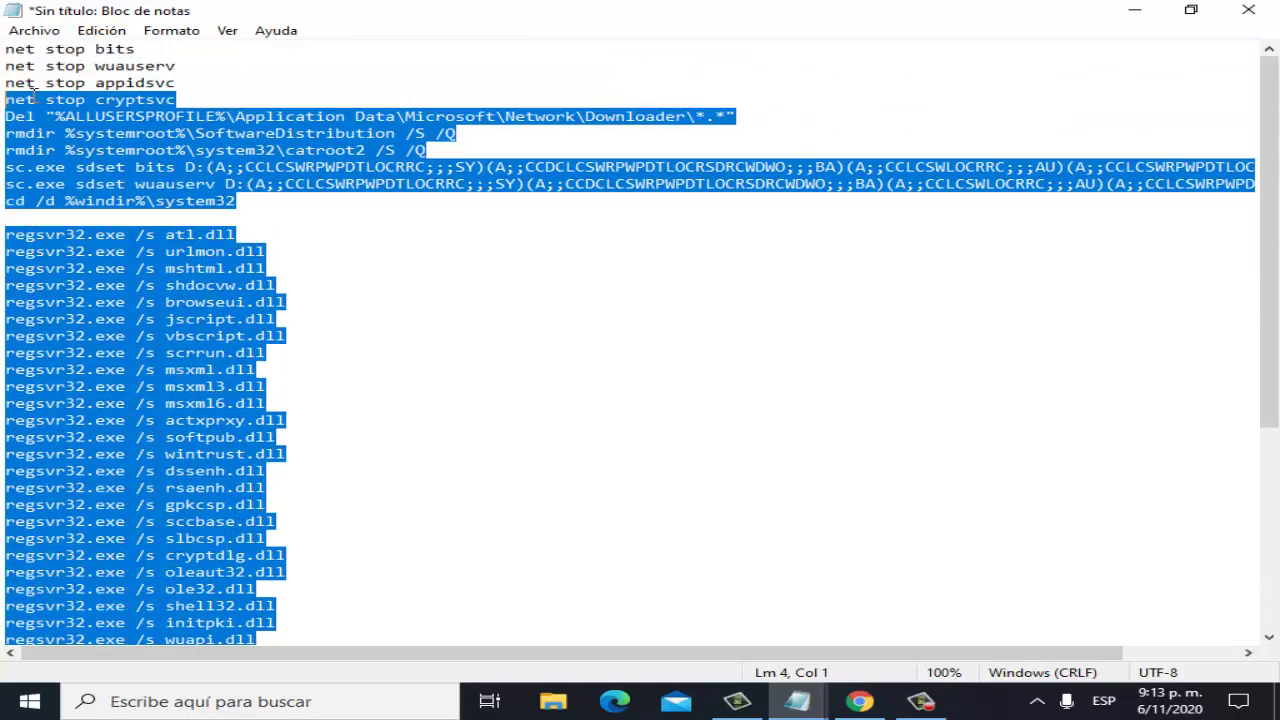
{"action": "left_click", "coordinate": [12, 66]}
{"action": "scroll", "coordinate": [127, 238], "scroll_direction": "down", "scroll_amount": 6}
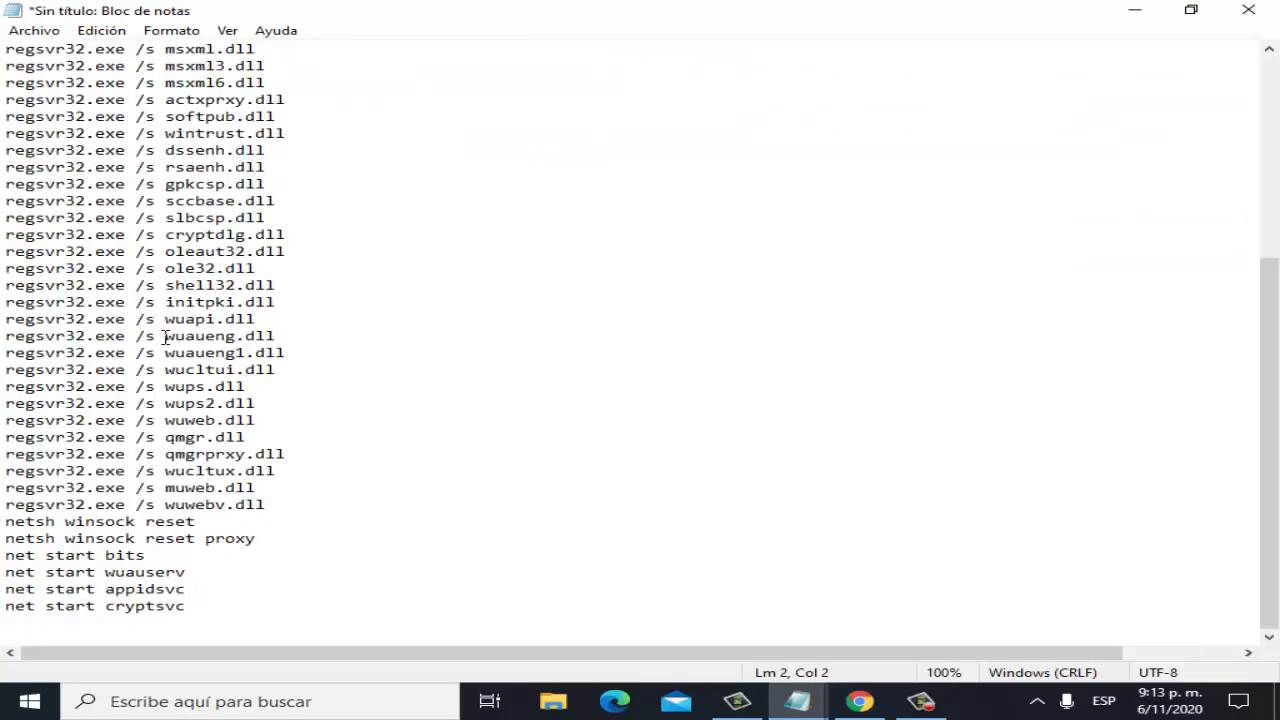
{"action": "left_click_drag", "start_coordinate": [234, 606], "coordinate": [30, 80]}
{"action": "right_click", "coordinate": [44, 72]}
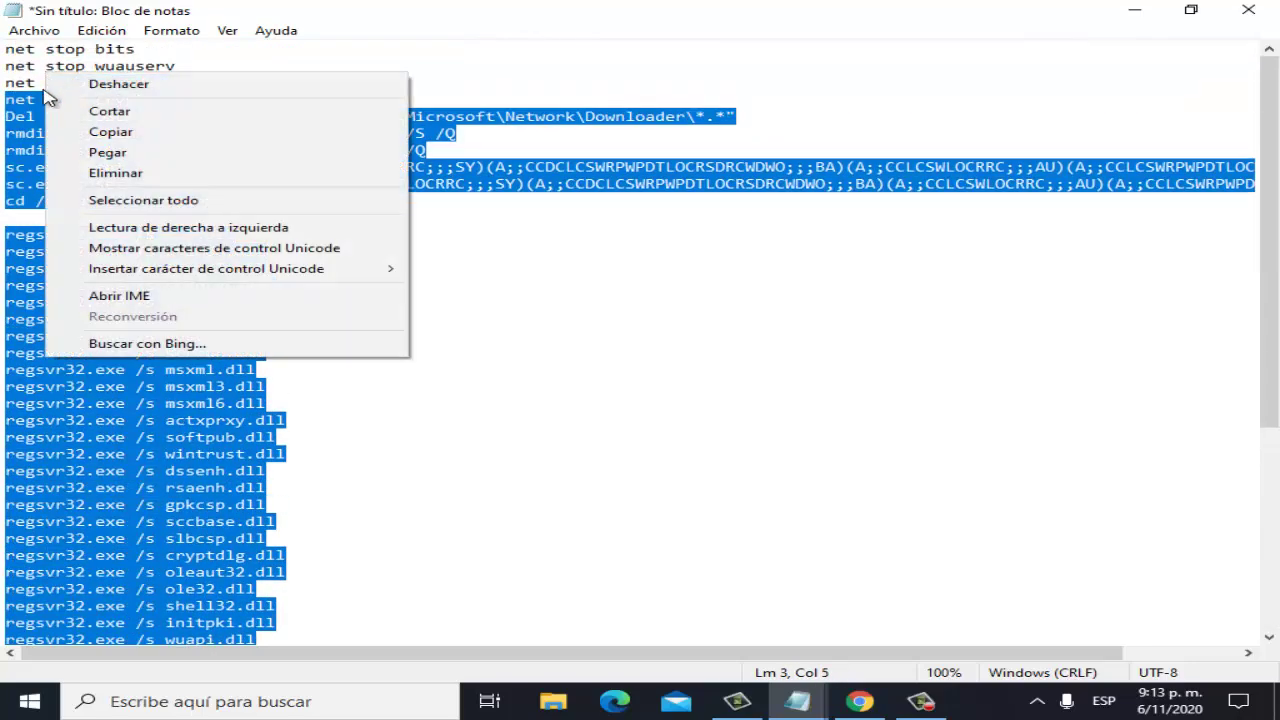
{"action": "left_click", "coordinate": [28, 66]}
- Copy the entire text of the repair commands document and paste it into the blank Bloc de notas document
{"action": "left_click", "coordinate": [101, 30]}
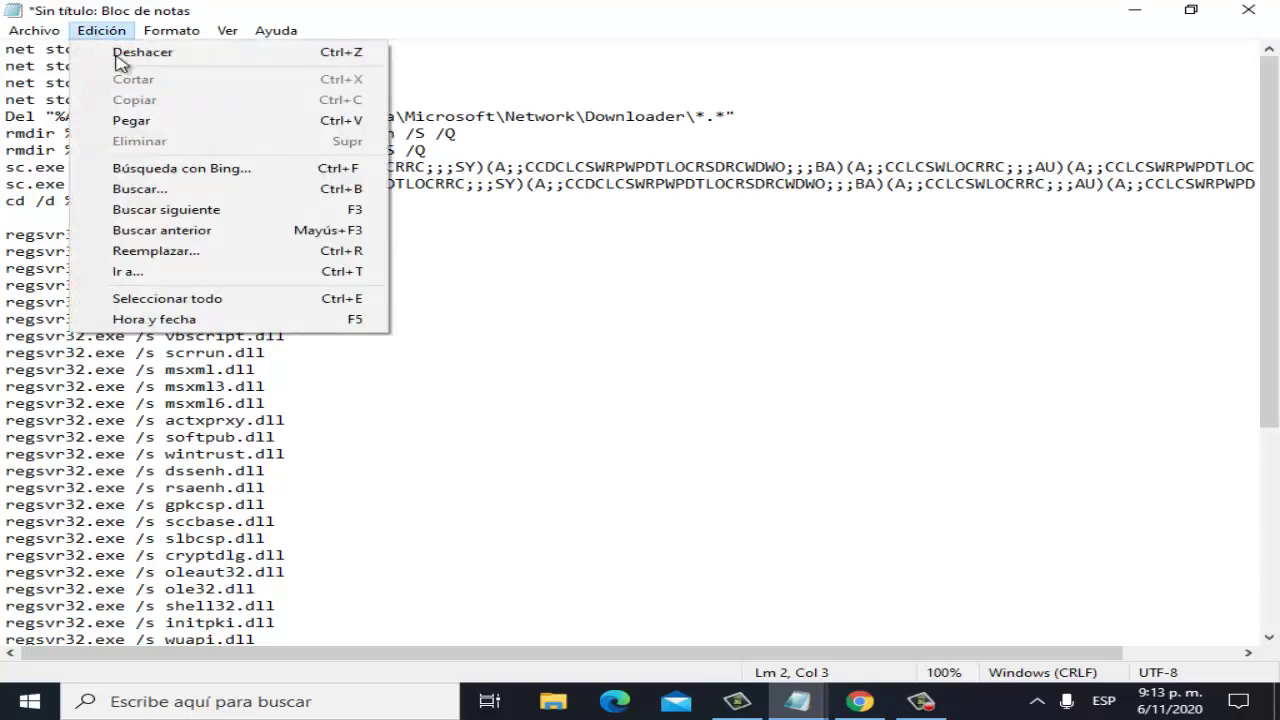
{"action": "left_click", "coordinate": [167, 298]}
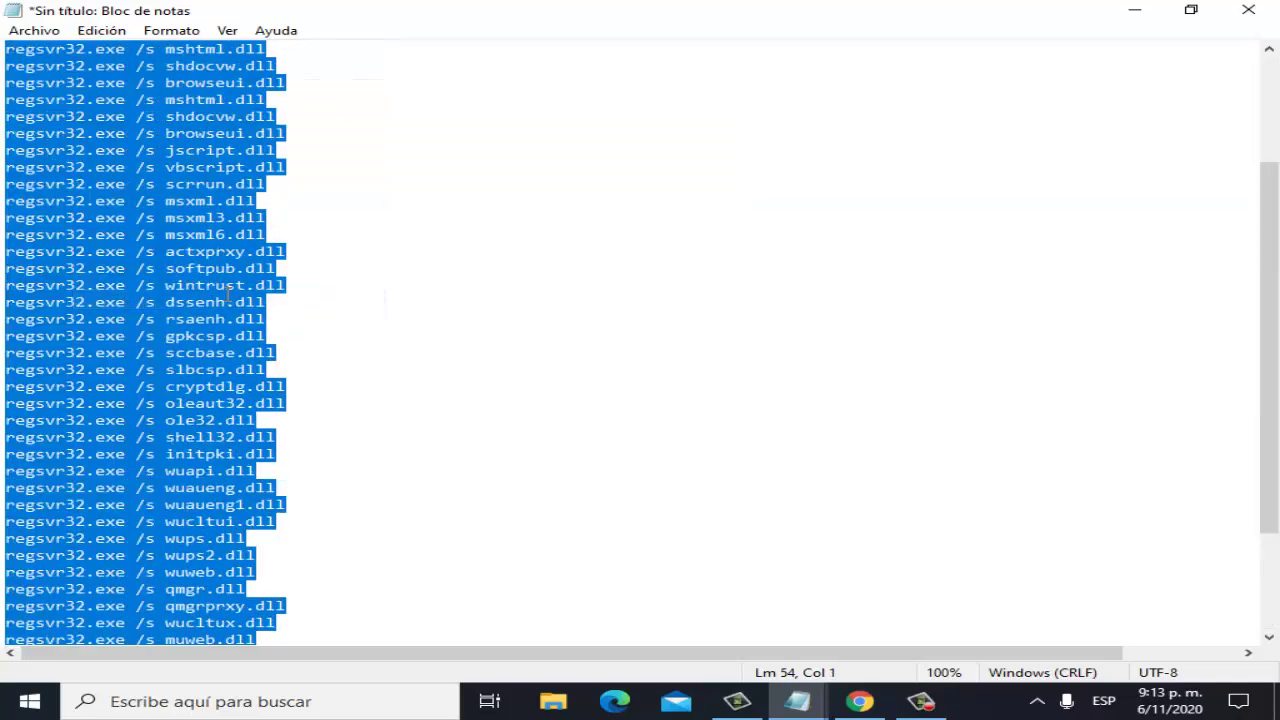
{"action": "scroll", "coordinate": [137, 184], "scroll_direction": "up", "scroll_amount": 2}
{"action": "right_click", "coordinate": [131, 185]}
{"action": "left_click", "coordinate": [236, 242]}
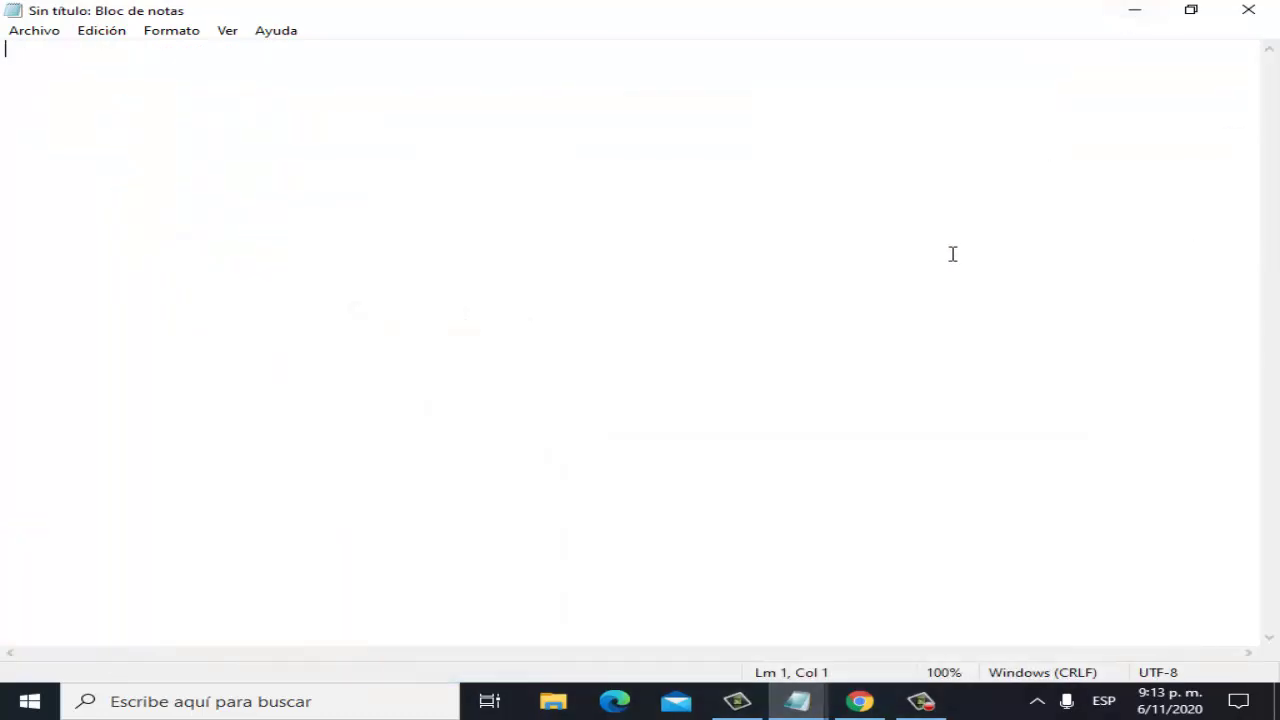
{"action": "right_click", "coordinate": [25, 53]}
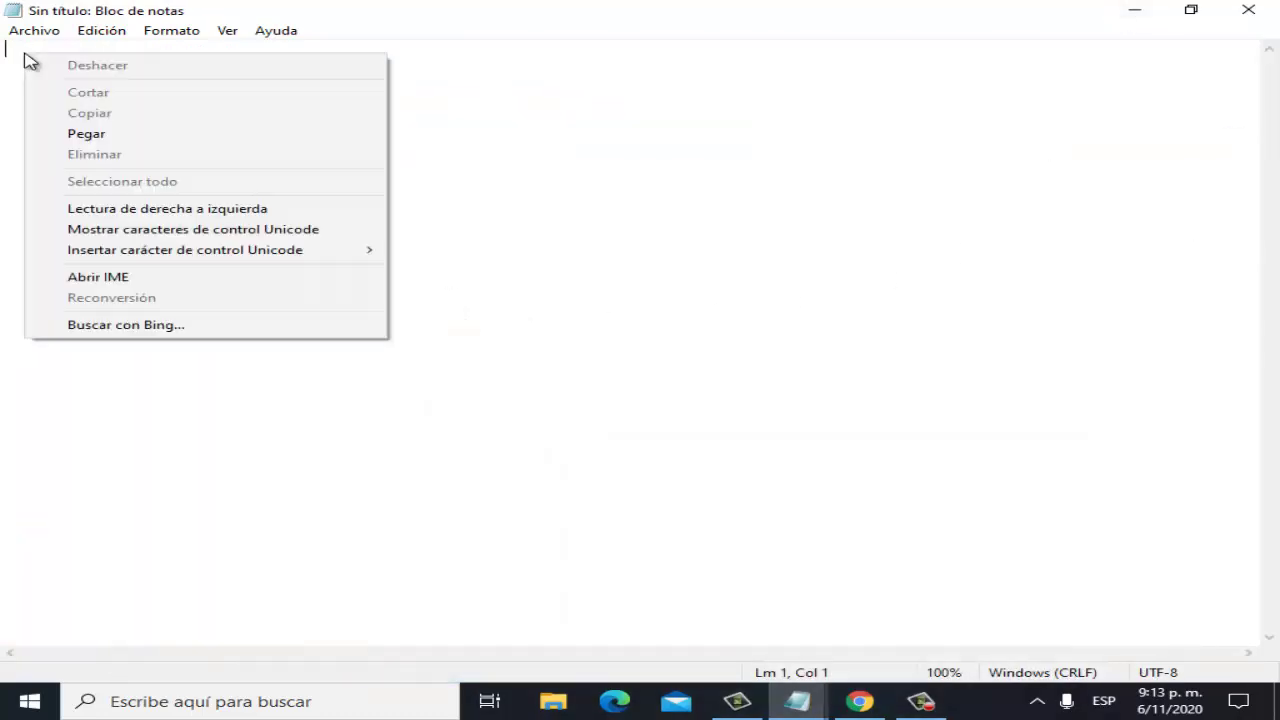
{"action": "left_click", "coordinate": [103, 135]}
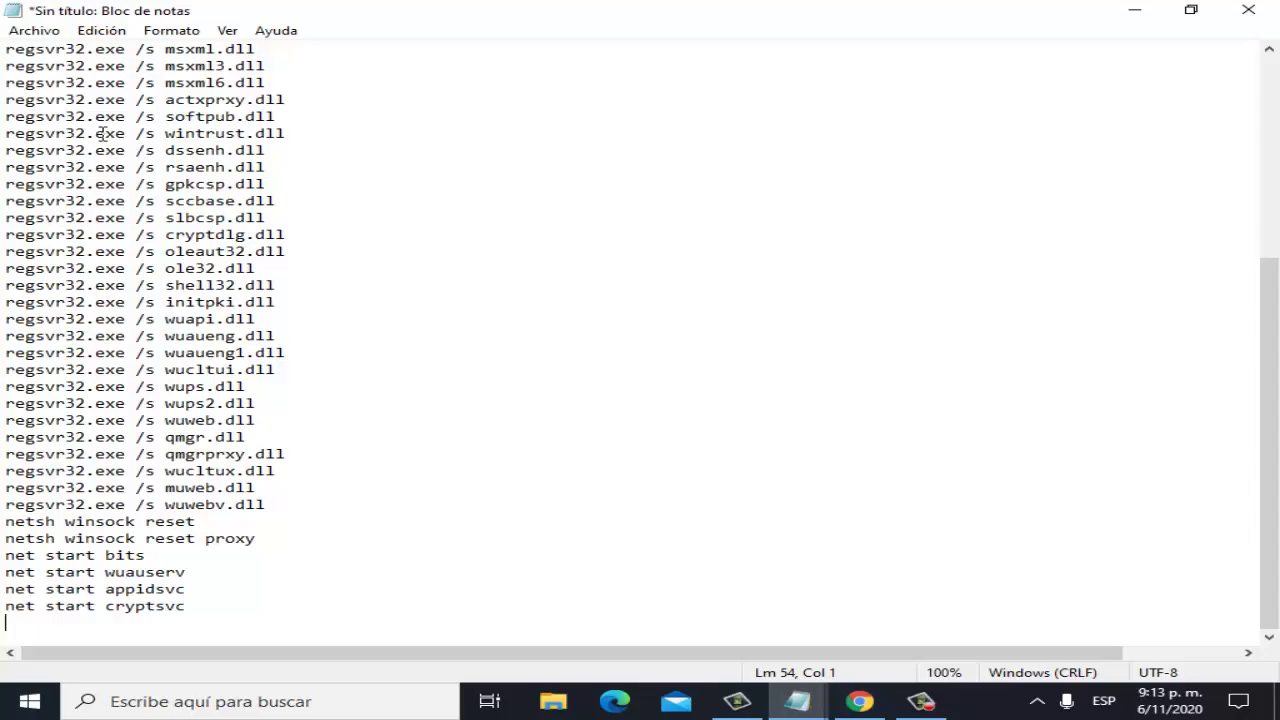
- Save the pasted commands to the Escritorio as fix.bat, with the file type set to Todos los archivos
{"action": "left_click", "coordinate": [36, 31]}
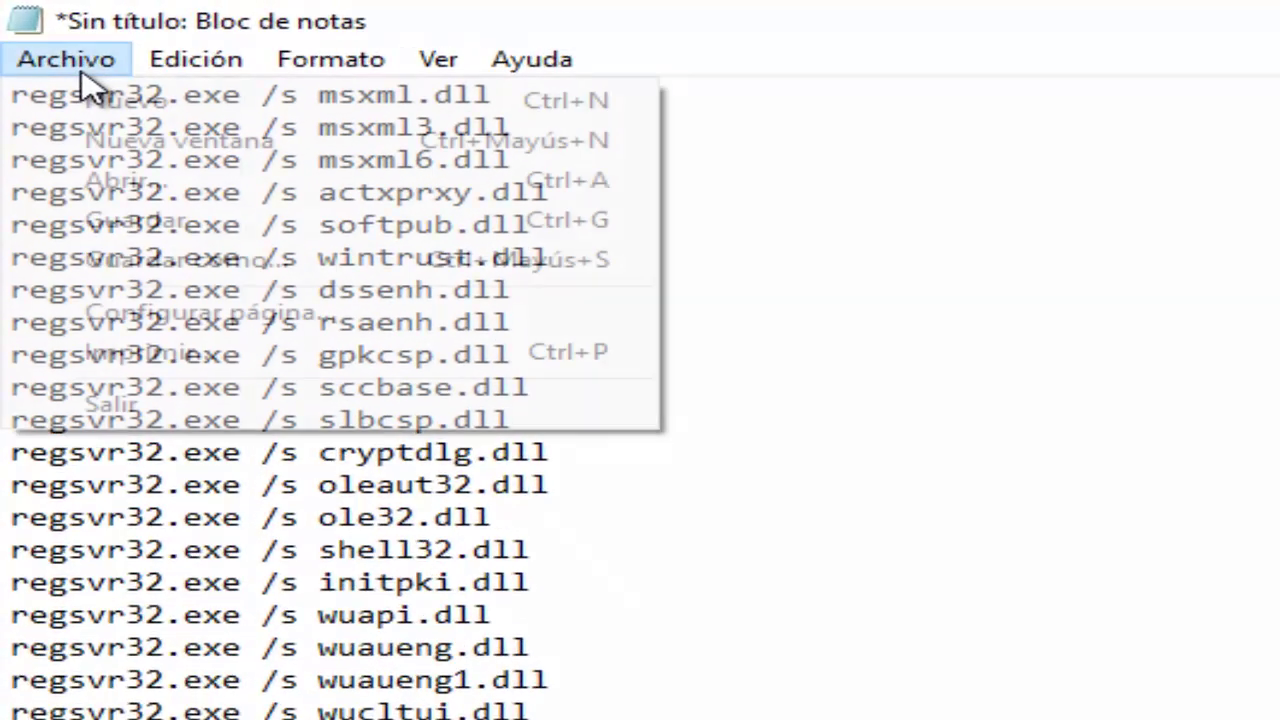
{"action": "left_click", "coordinate": [300, 262]}
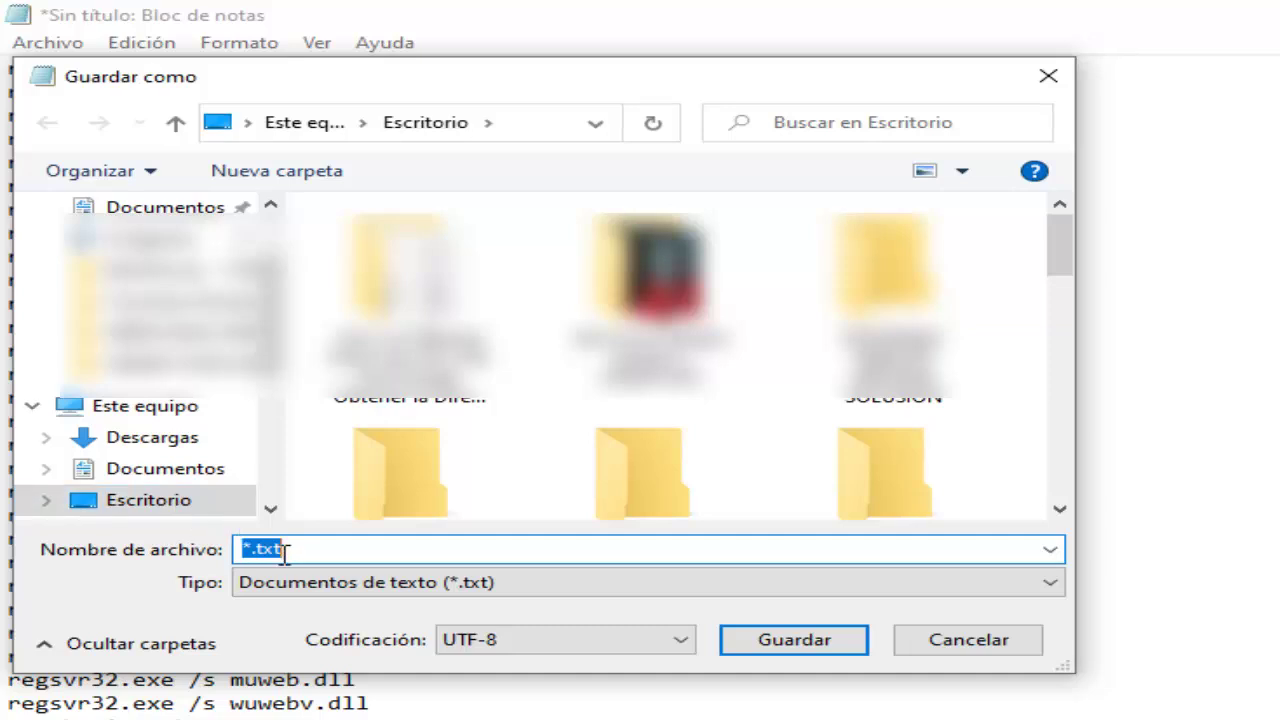
{"action": "left_click", "coordinate": [382, 584]}
{"action": "left_click", "coordinate": [335, 627]}
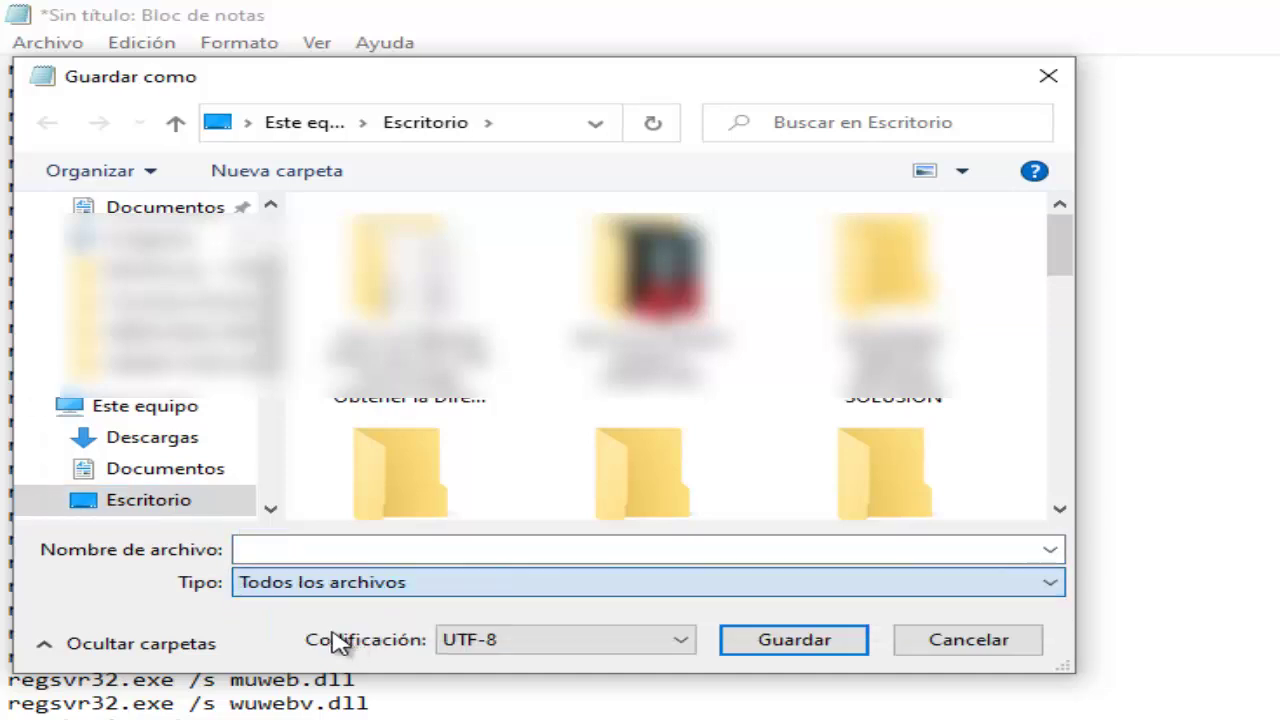
{"action": "left_click", "coordinate": [286, 549]}
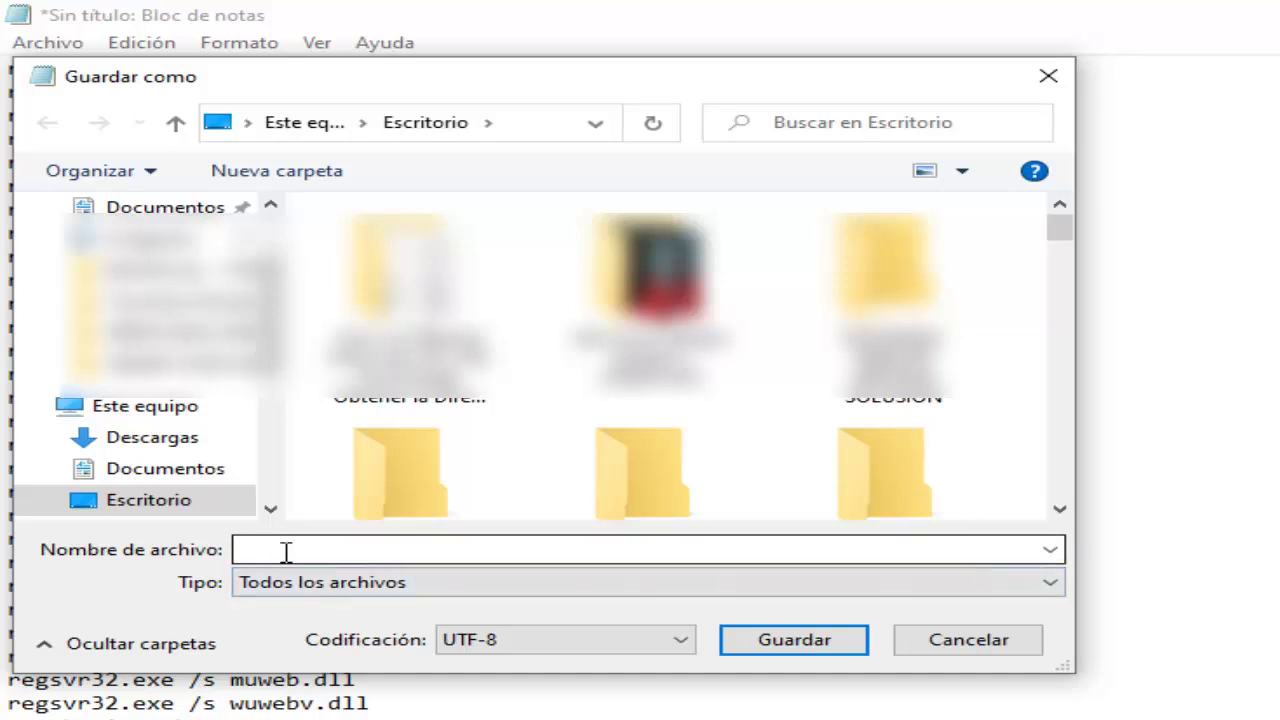
{"action": "left_click", "coordinate": [286, 550]}
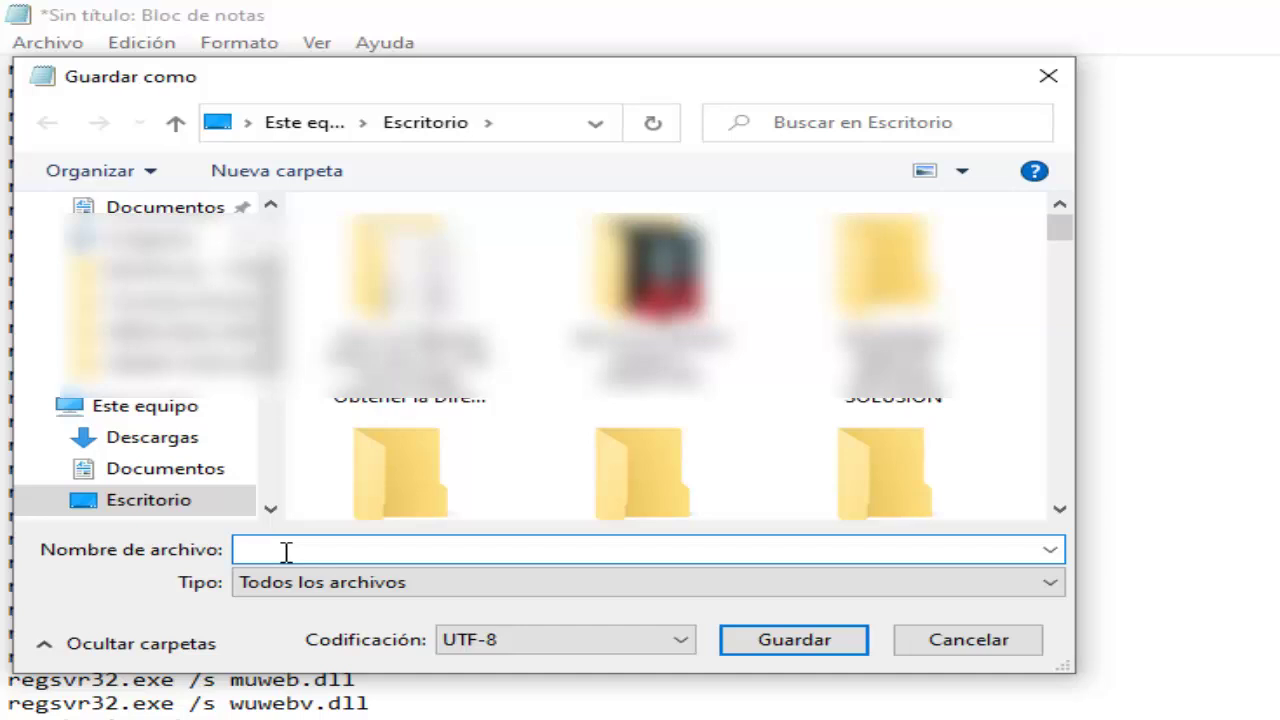
{"action": "type", "text": "fix.bat"}
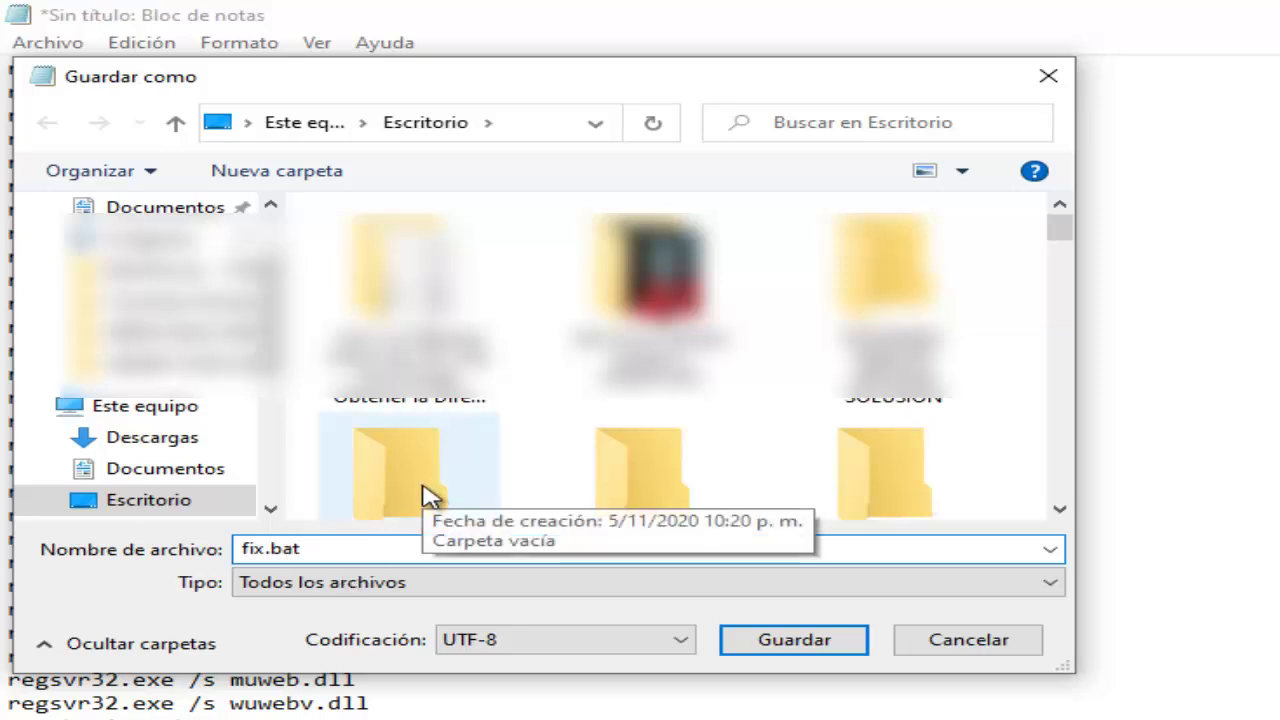
{"action": "left_click", "coordinate": [779, 643]}
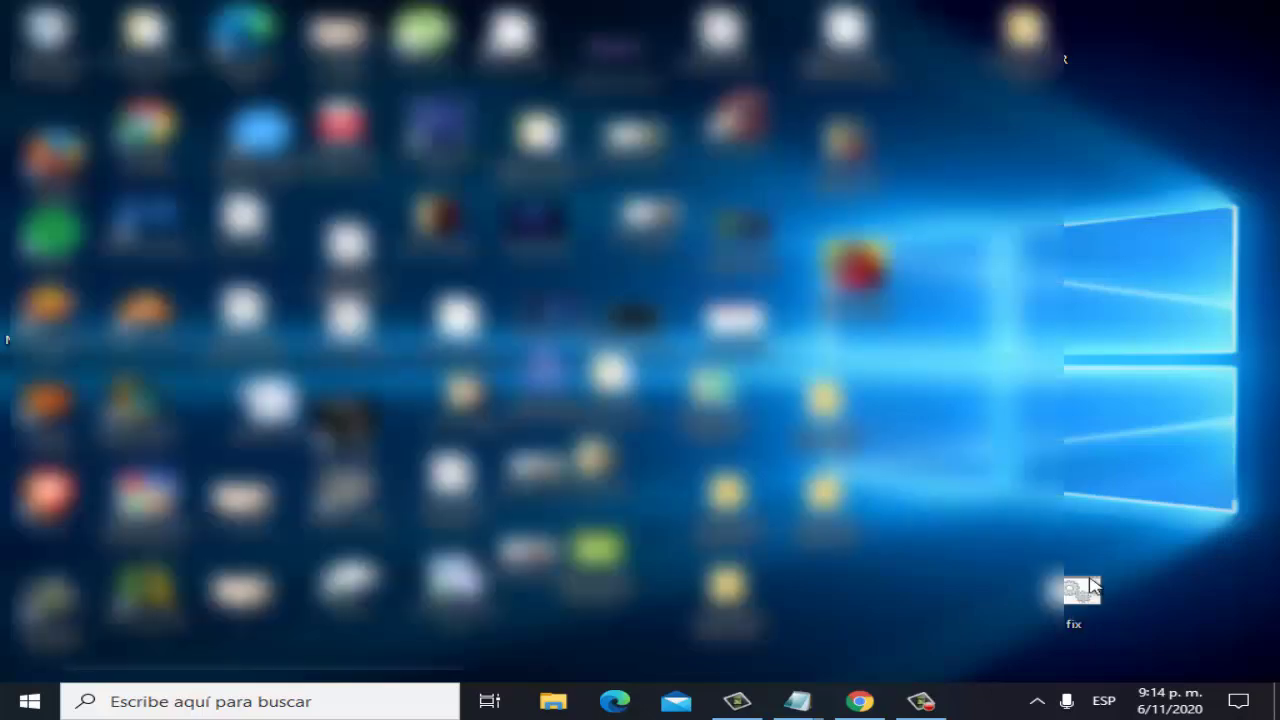
- Move the fix batch file to a clear spot on the desktop and run it as administrator
{"action": "left_click_drag", "start_coordinate": [1087, 606], "coordinate": [1154, 463]}
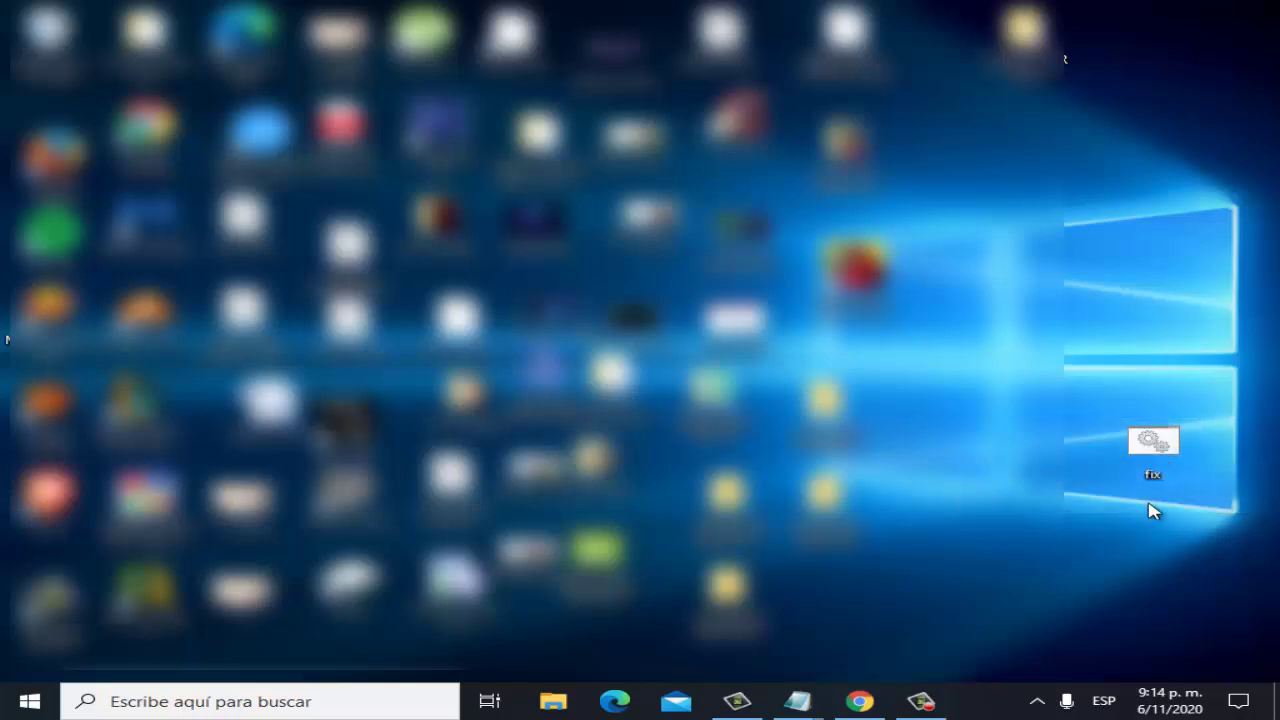
{"action": "double_click", "coordinate": [1135, 447]}
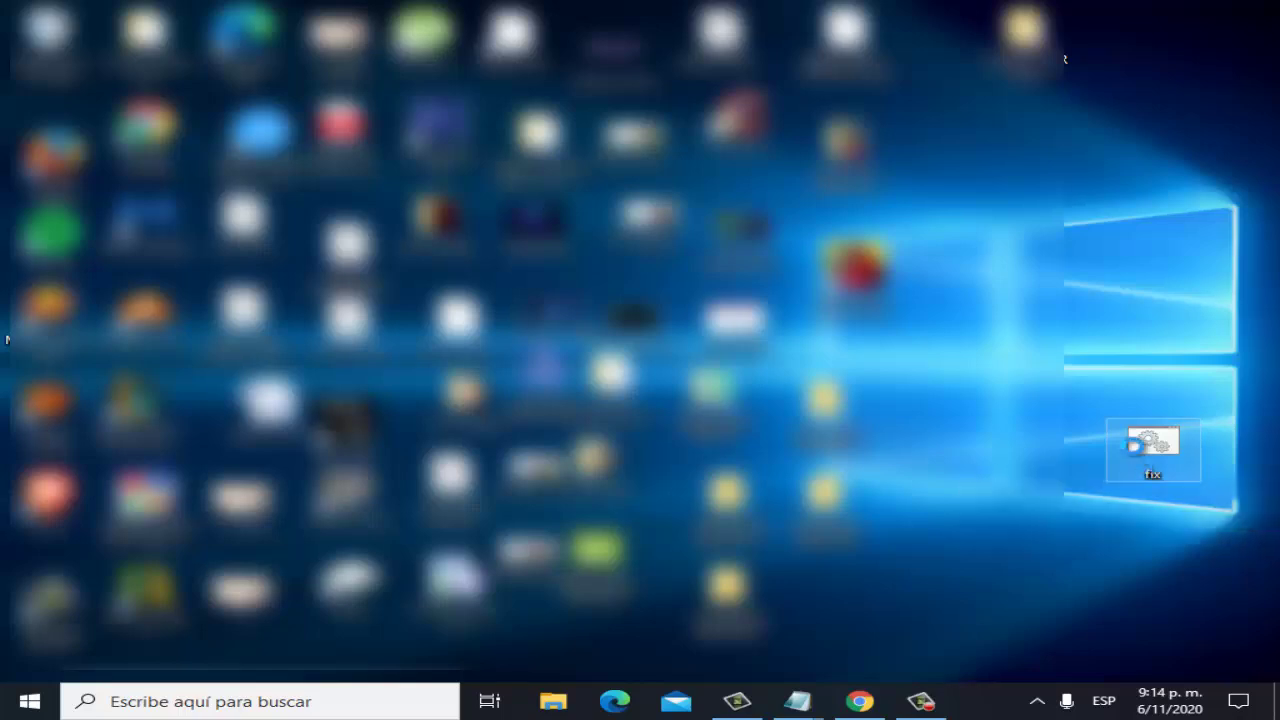
{"action": "right_click", "coordinate": [1135, 447]}
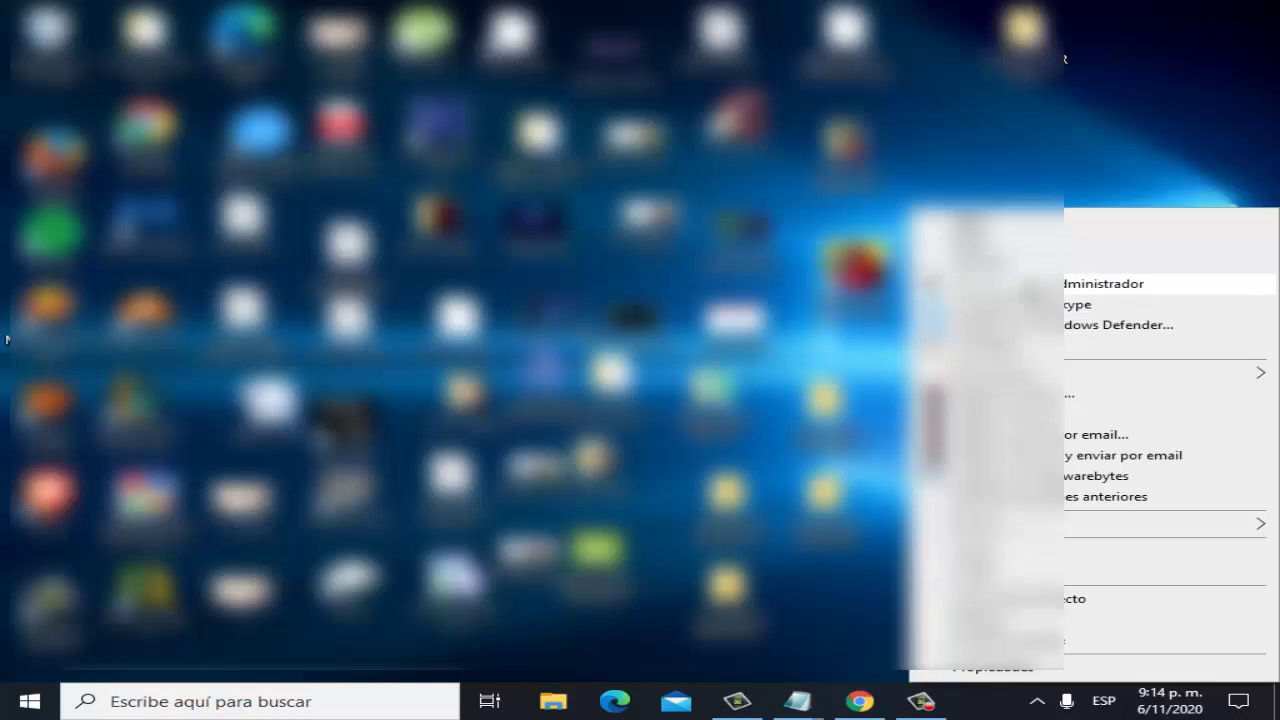
{"action": "left_click", "coordinate": [975, 283]}
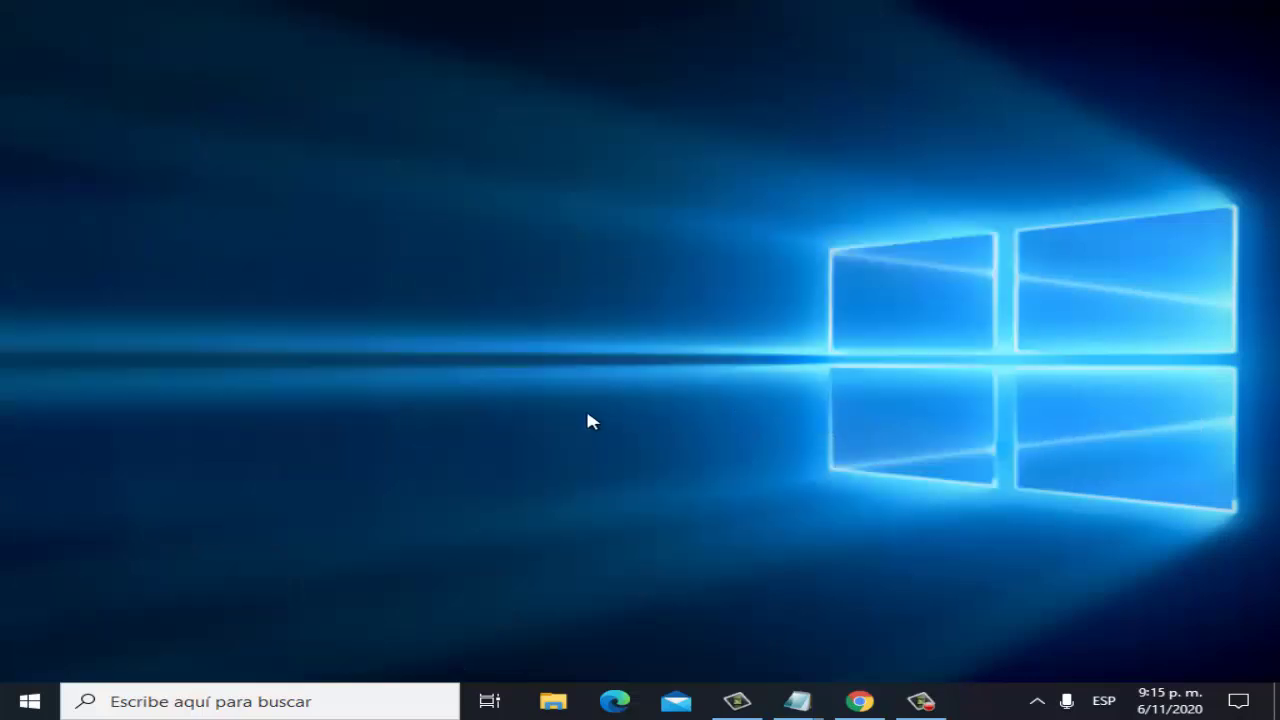
- Check the Windows Update page under Actualización y seguridad in the Windows settings, then close the settings
{"action": "left_click", "coordinate": [52, 703]}
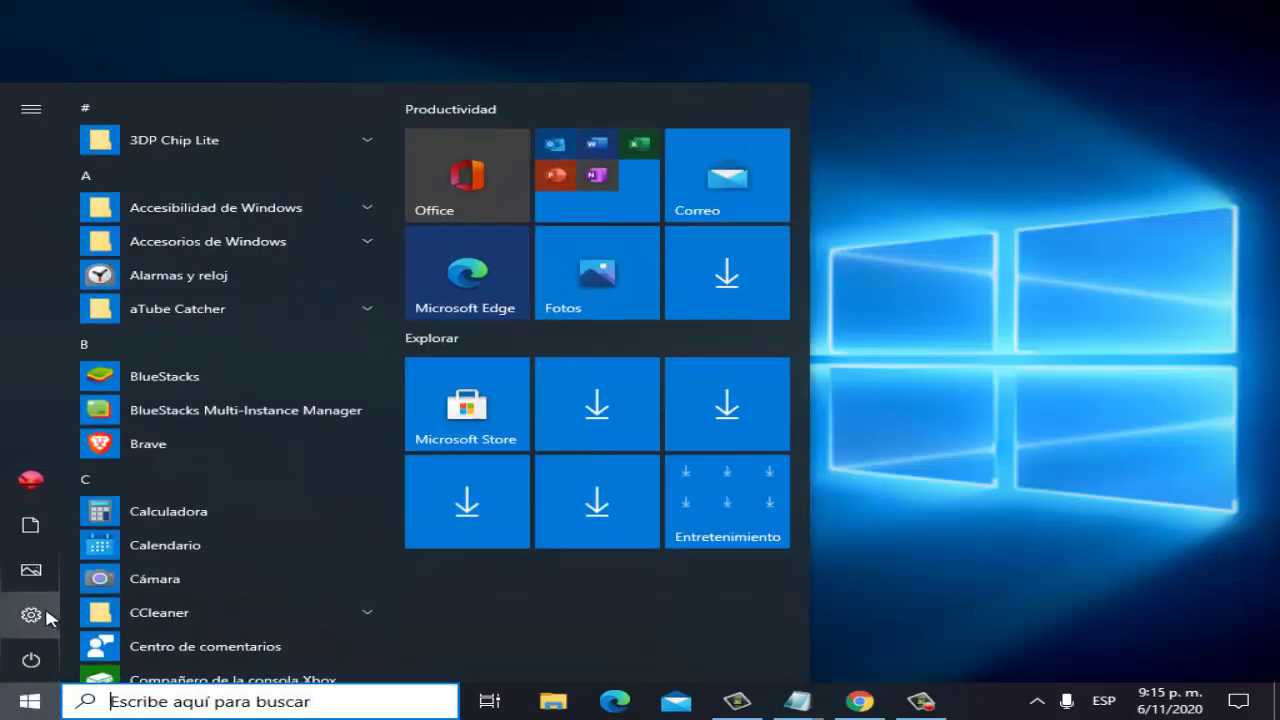
{"action": "left_click", "coordinate": [49, 618]}
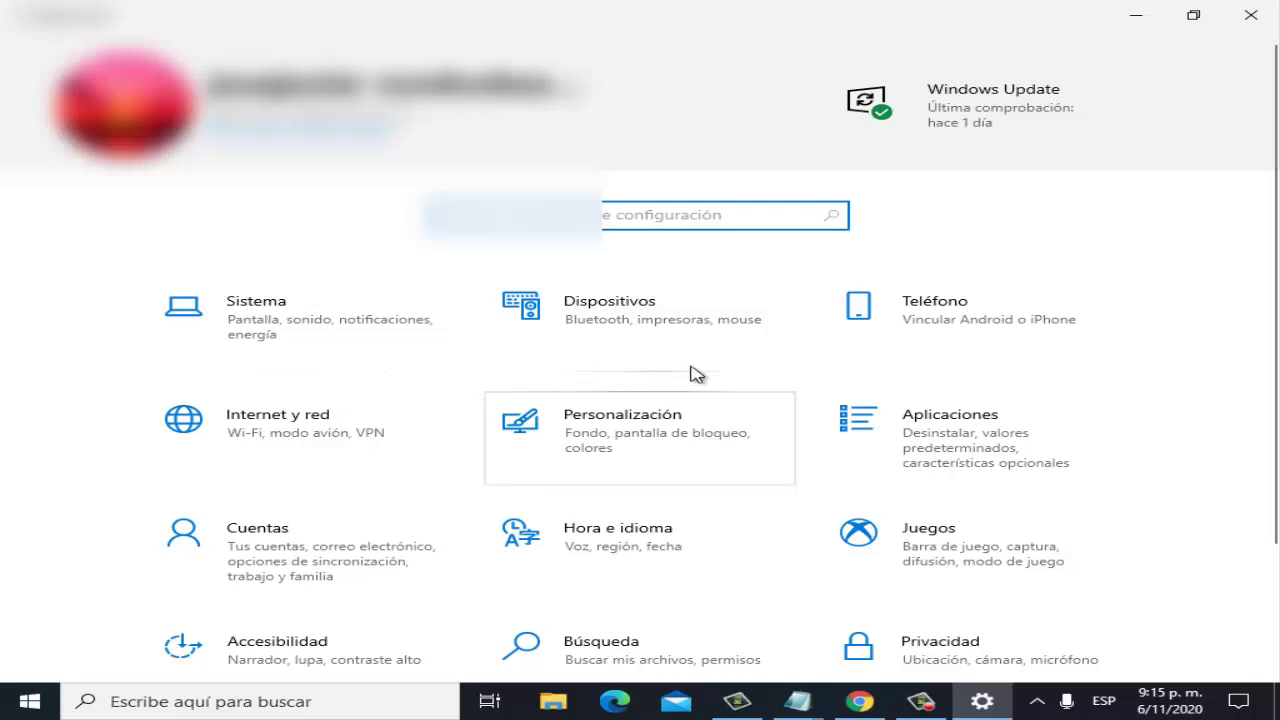
{"action": "scroll", "coordinate": [840, 366], "scroll_direction": "down", "scroll_amount": 1}
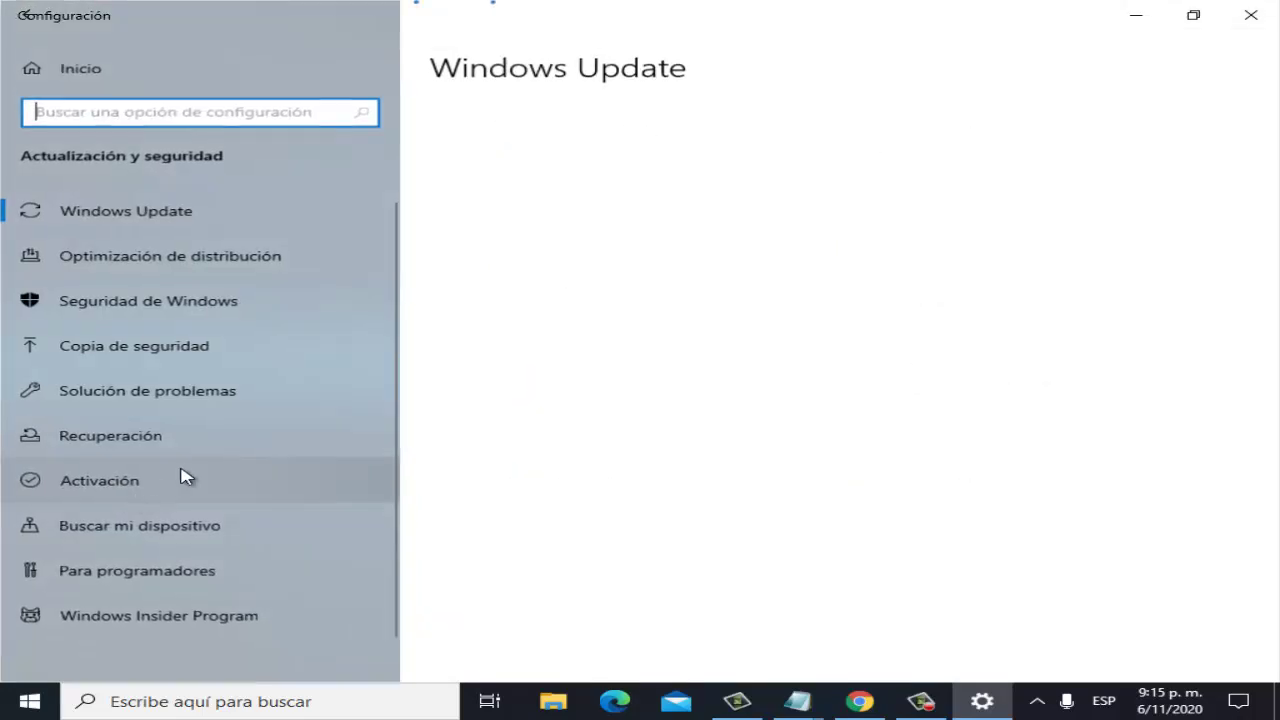
{"action": "left_click", "coordinate": [155, 215]}
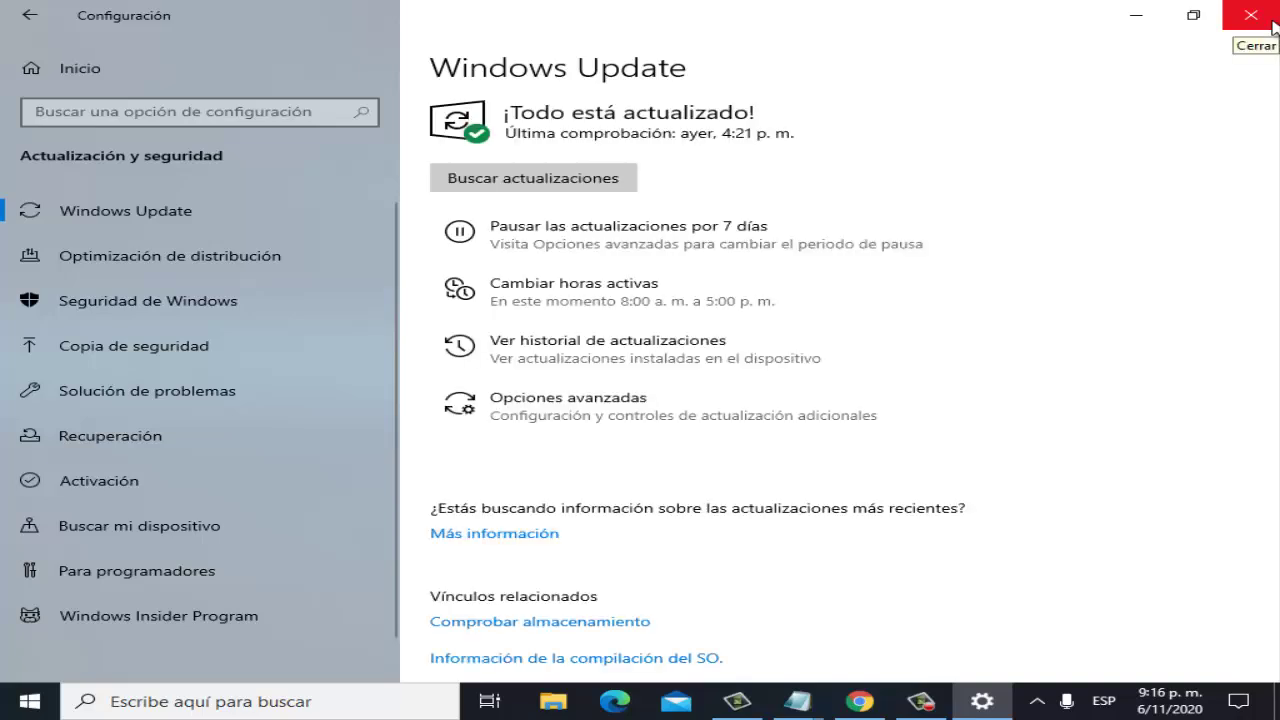
{"action": "left_click", "coordinate": [1274, 25]}
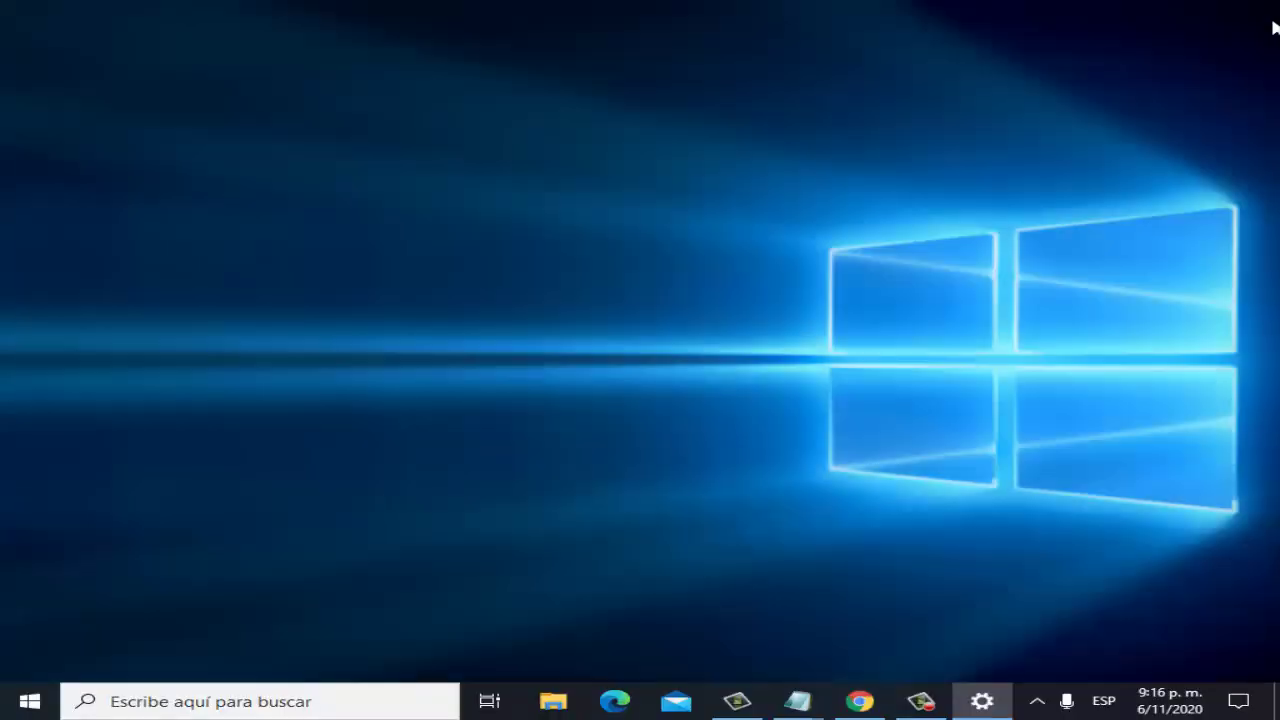
{"action": "right_click", "coordinate": [576, 104]}
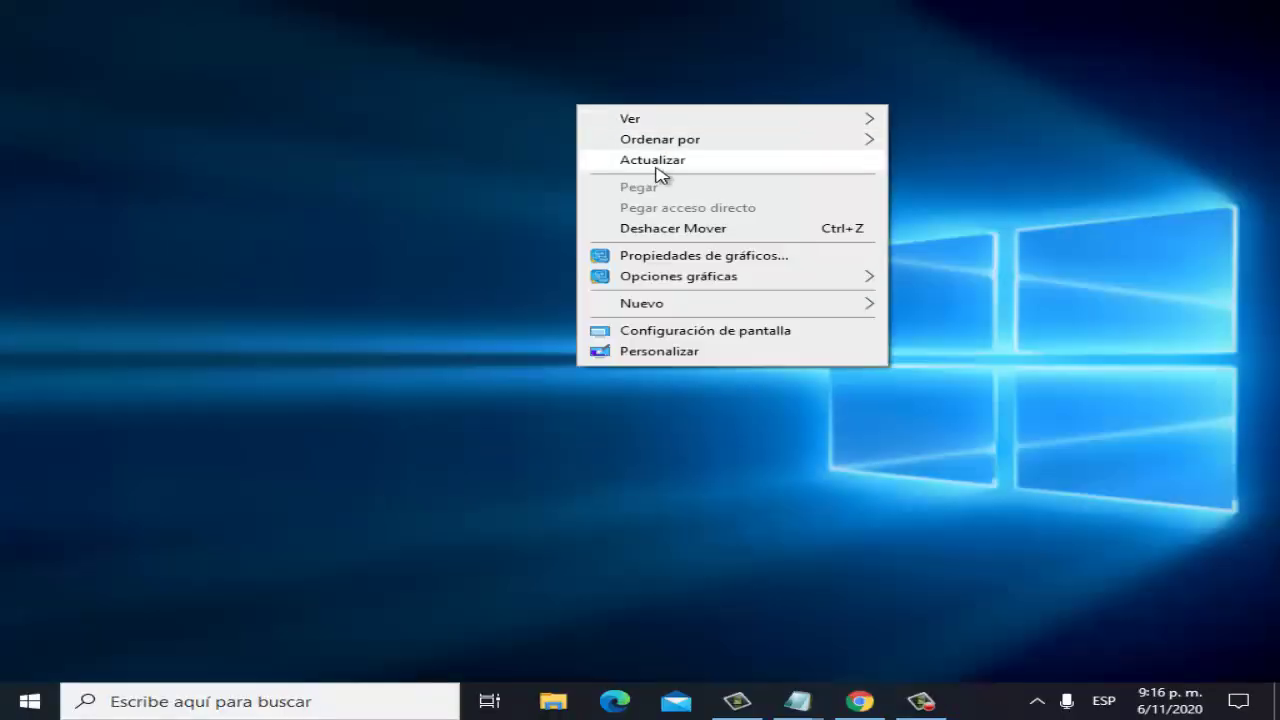
{"action": "left_click", "coordinate": [654, 162]}
{"action": "right_click", "coordinate": [350, 206]}
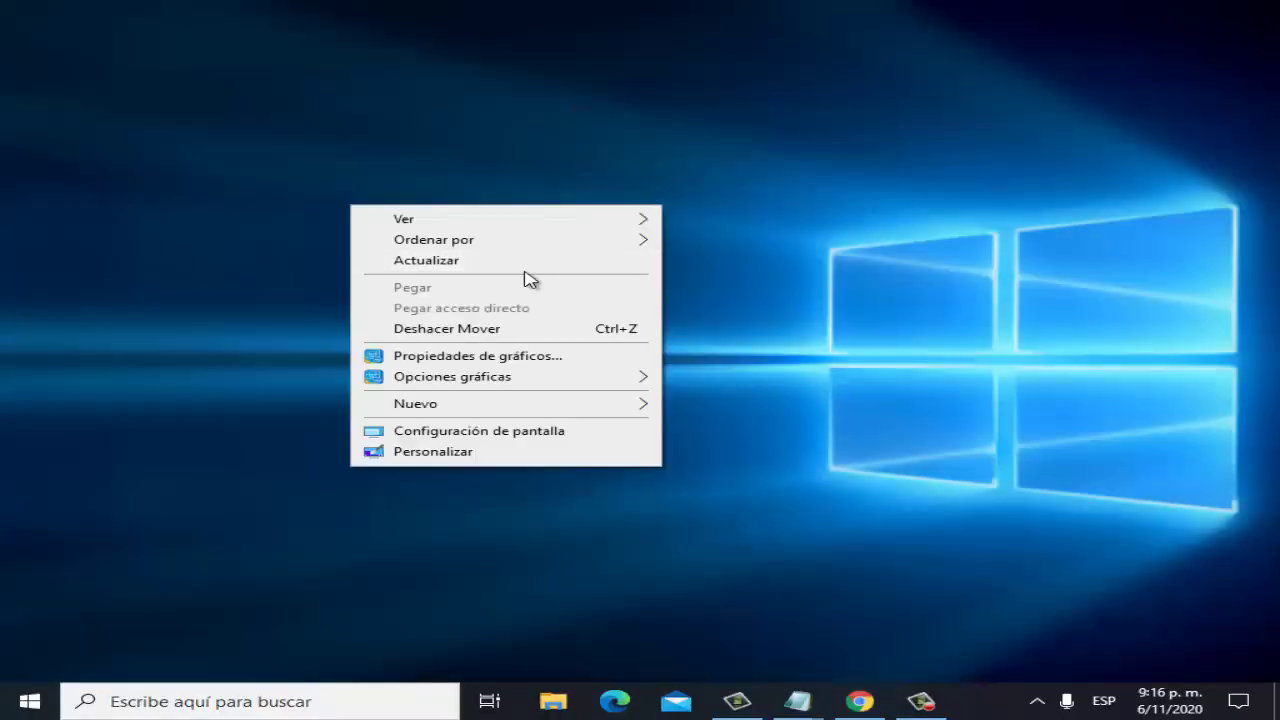
- Refresh the desktop, search Windows for "aplicaciones y cara" and open the Aplicaciones y características settings
{"action": "left_click", "coordinate": [520, 266]}
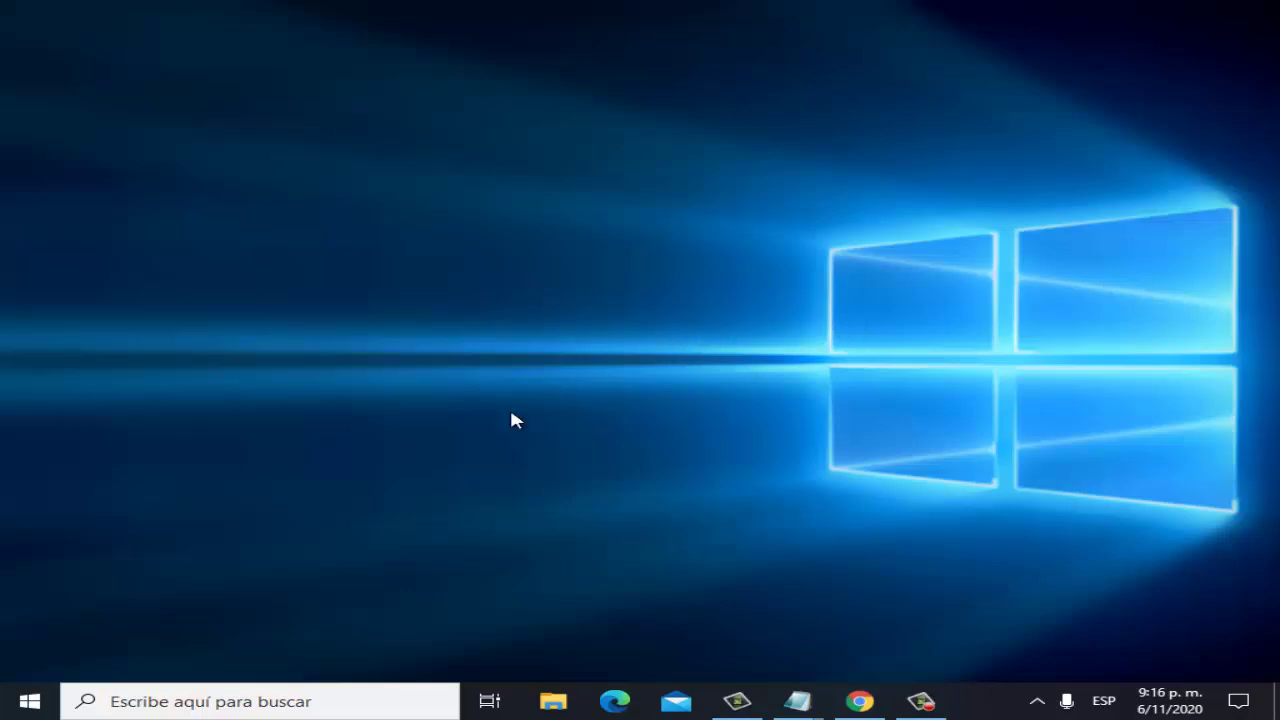
{"action": "left_click", "coordinate": [205, 702]}
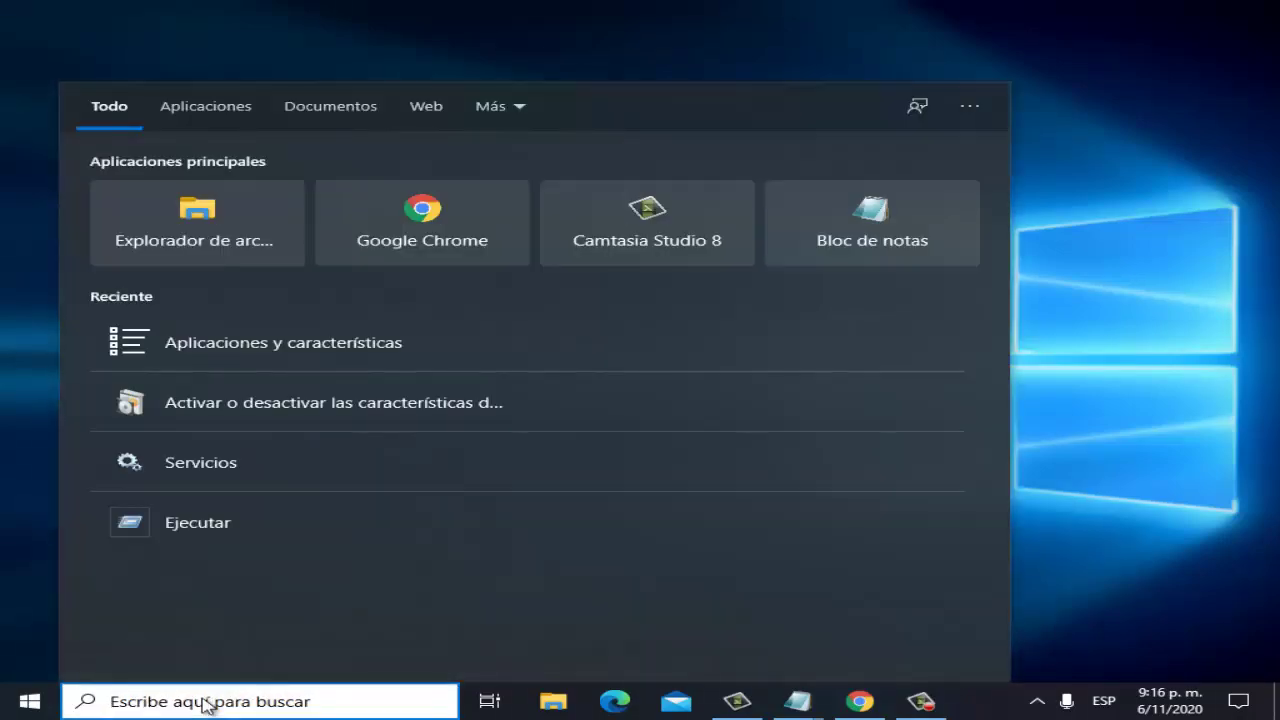
{"action": "type", "text": "aplica"}
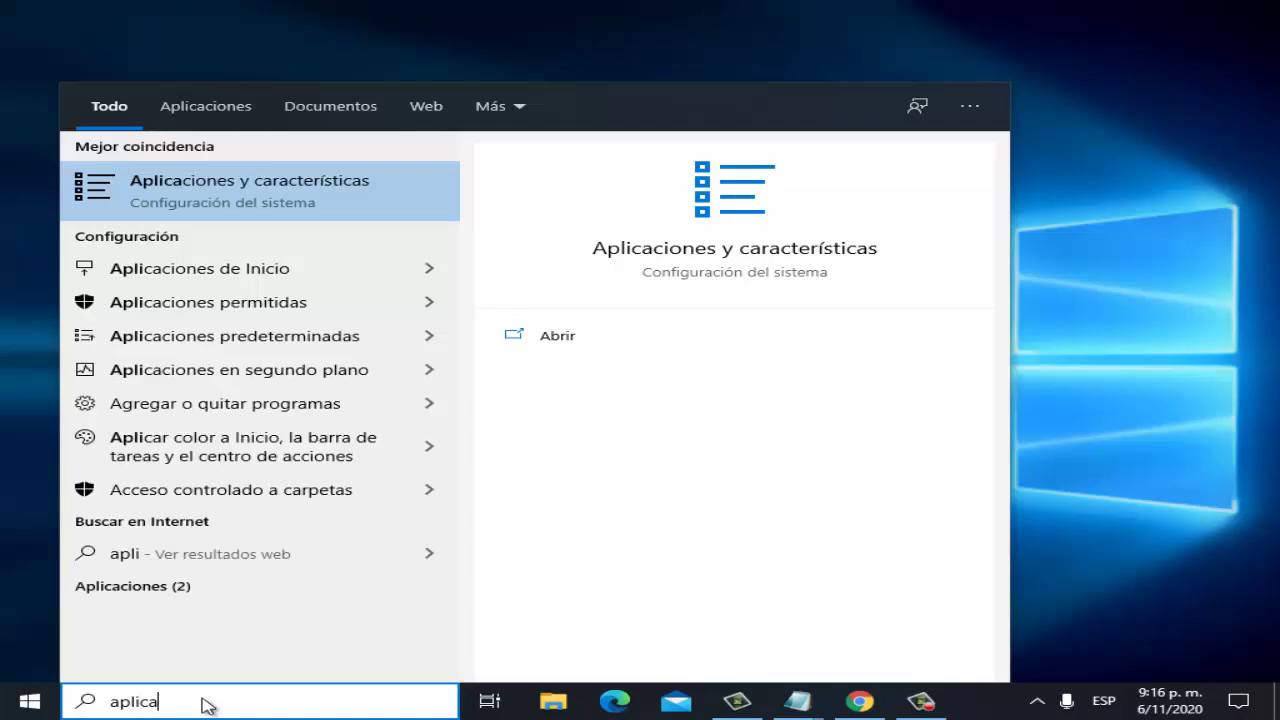
{"action": "type", "text": "ciones"}
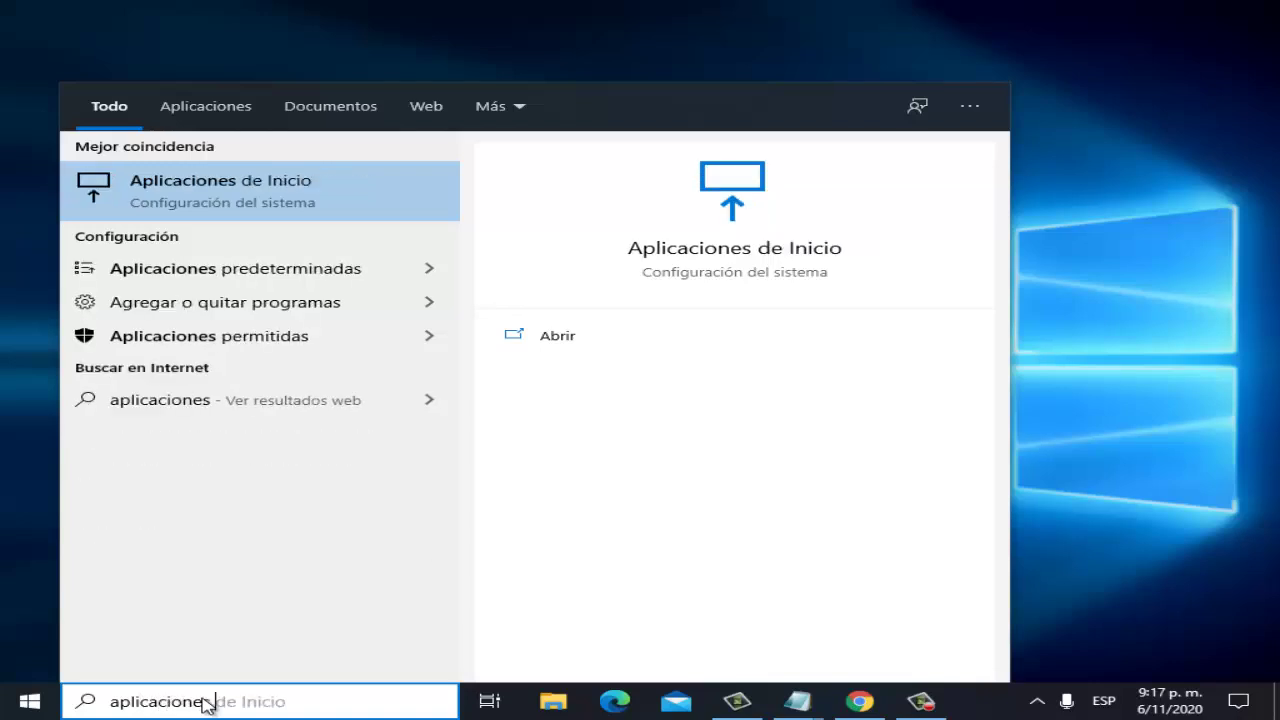
{"action": "type", "text": " y cara"}
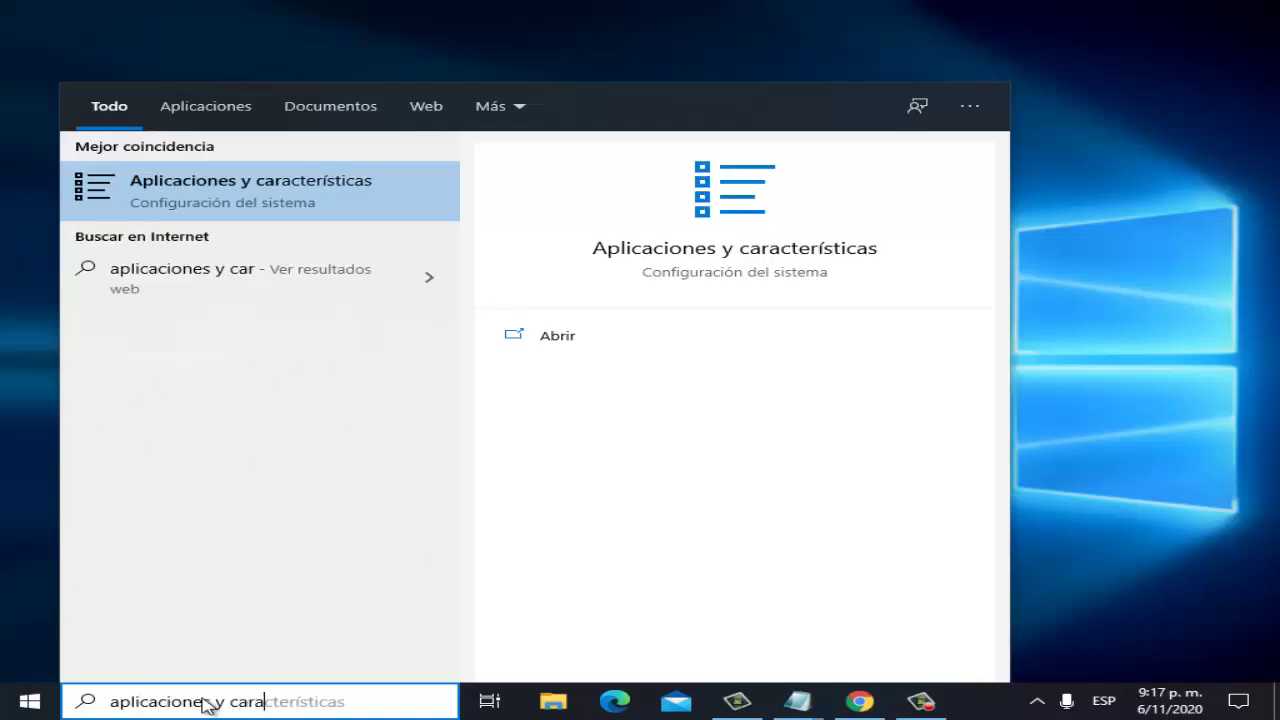
{"action": "left_click", "coordinate": [262, 208]}
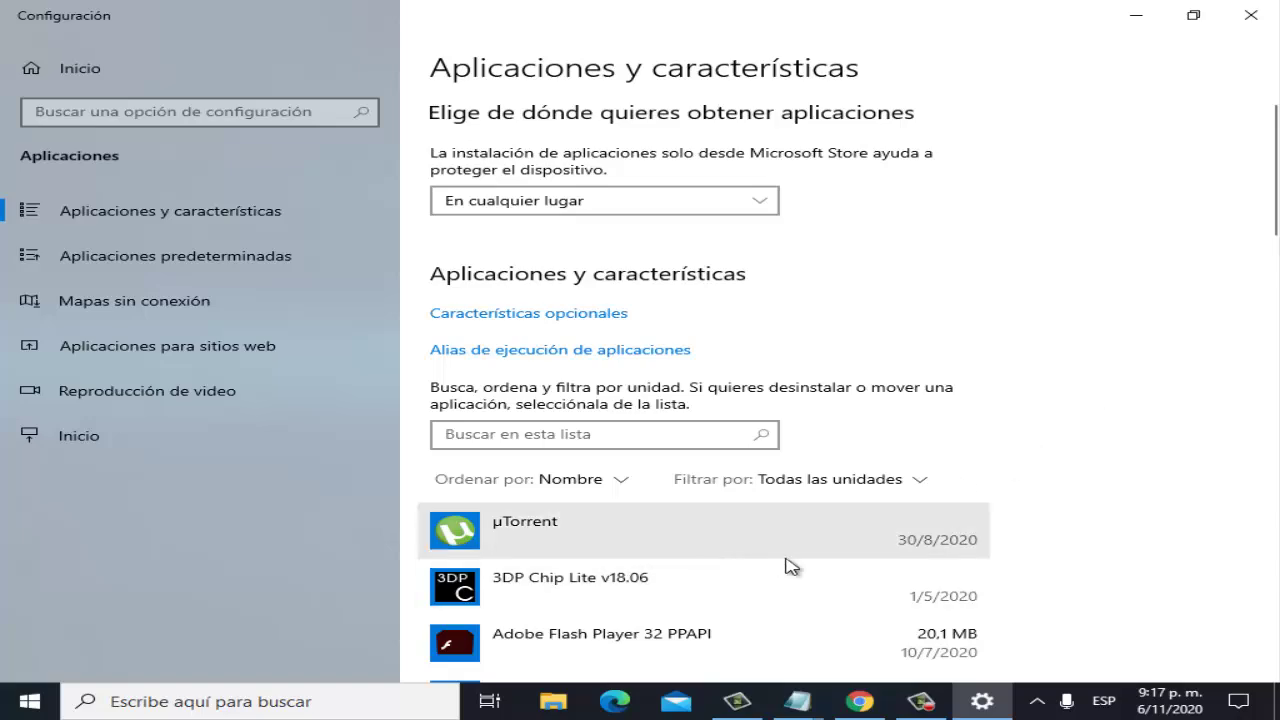
- Find Microsoft Office Professional Plus 2007 in the installed apps, choose to modify it and start the Reparar operation
{"action": "scroll", "coordinate": [709, 557], "scroll_direction": "down", "scroll_amount": 5}
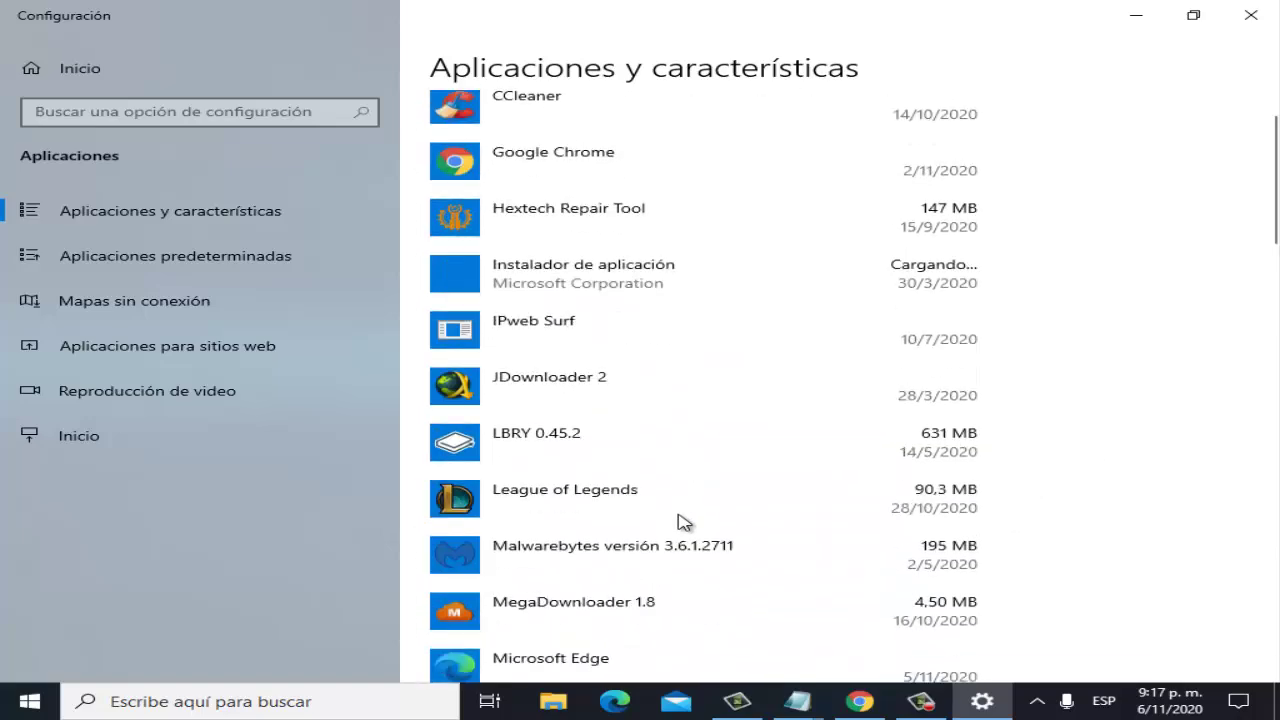
{"action": "scroll", "coordinate": [686, 520], "scroll_direction": "down", "scroll_amount": 4}
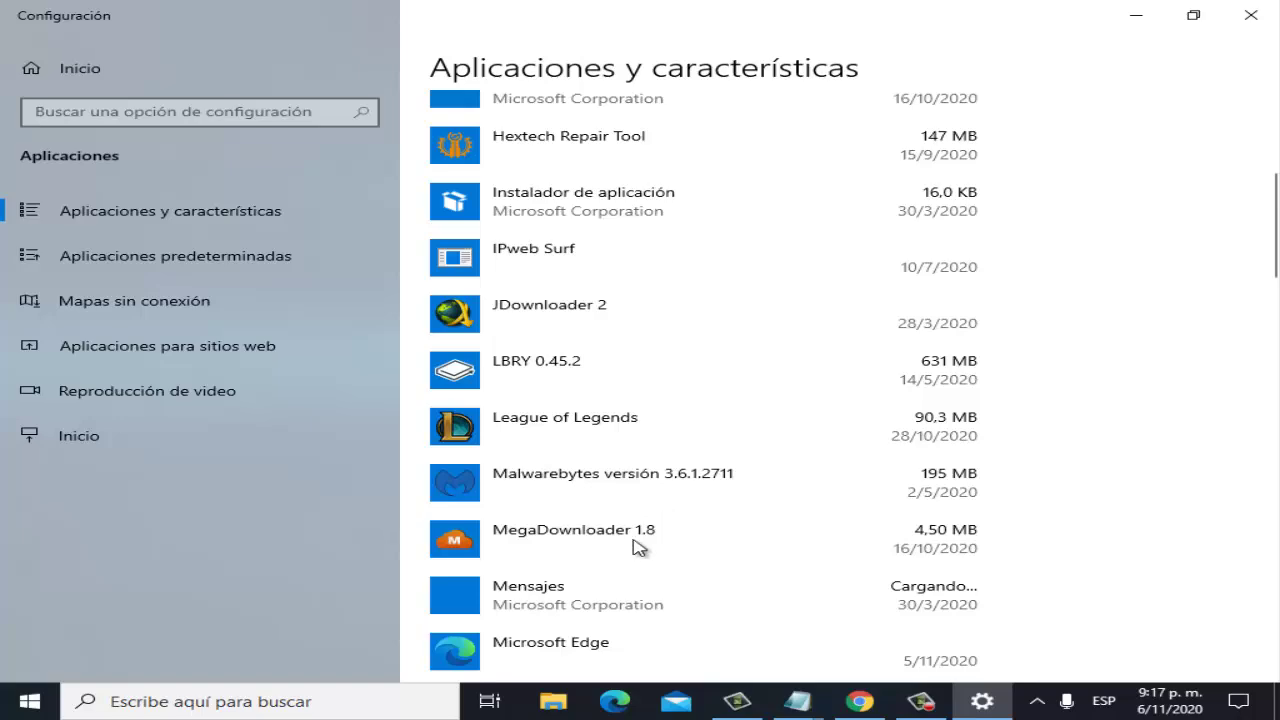
{"action": "scroll", "coordinate": [650, 575], "scroll_direction": "up", "scroll_amount": 4}
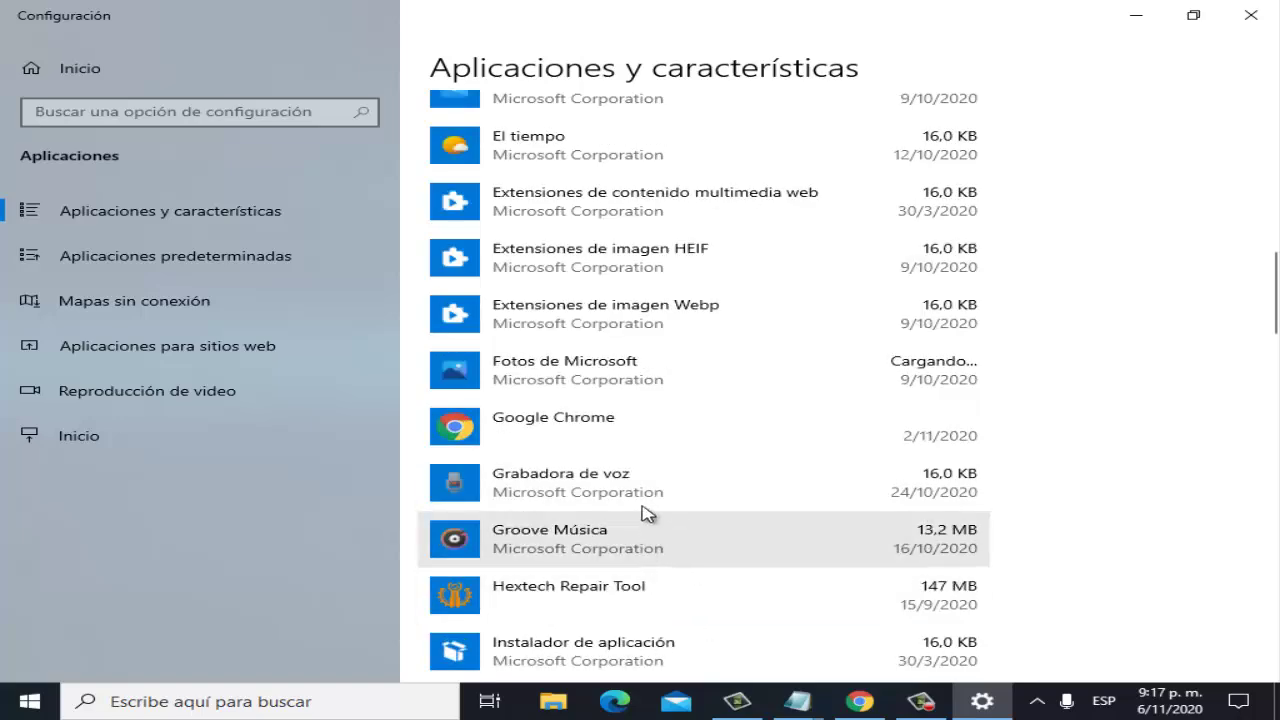
{"action": "scroll", "coordinate": [608, 388], "scroll_direction": "down", "scroll_amount": 3}
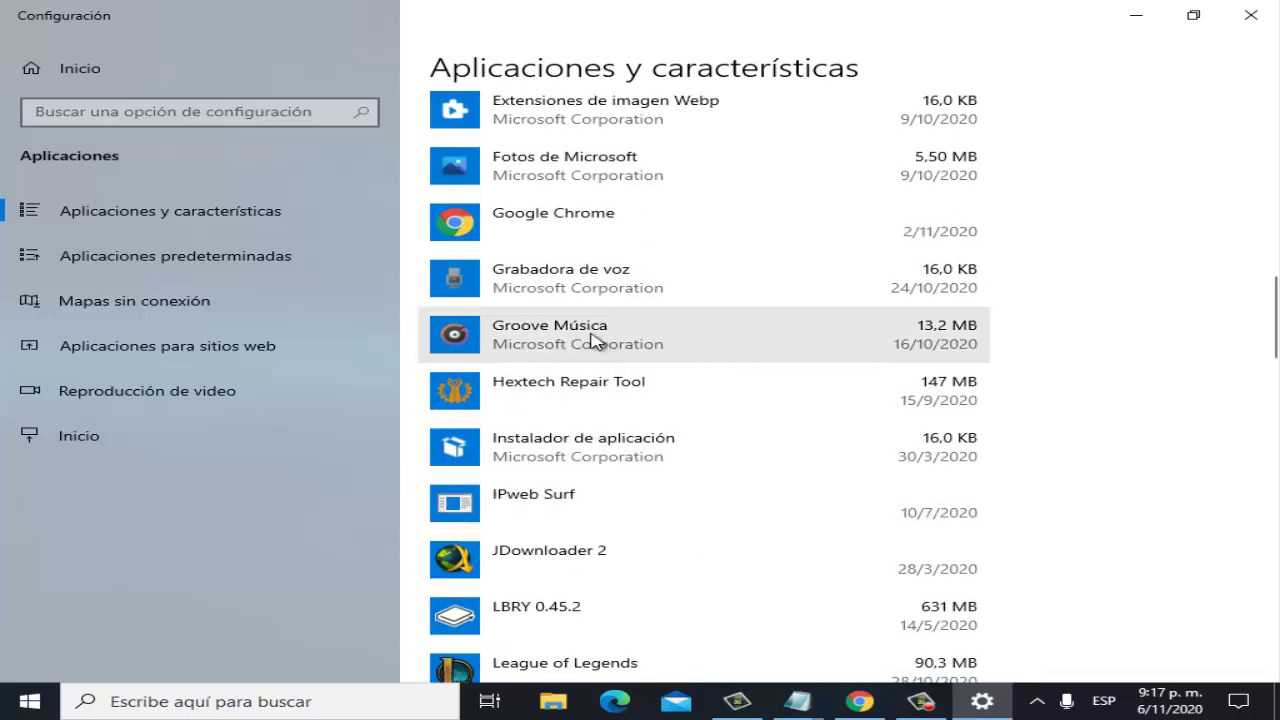
{"action": "scroll", "coordinate": [648, 432], "scroll_direction": "down", "scroll_amount": 5}
{"action": "scroll", "coordinate": [648, 432], "scroll_direction": "down", "scroll_amount": 3}
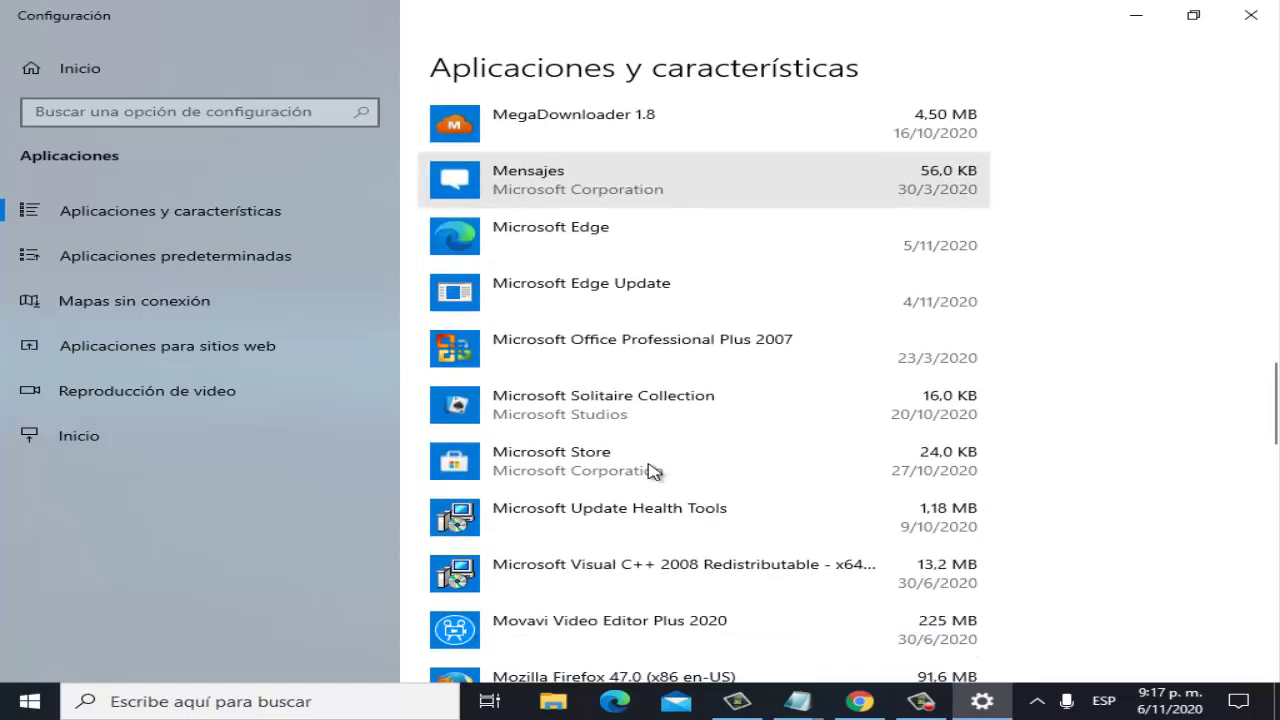
{"action": "left_click", "coordinate": [548, 371]}
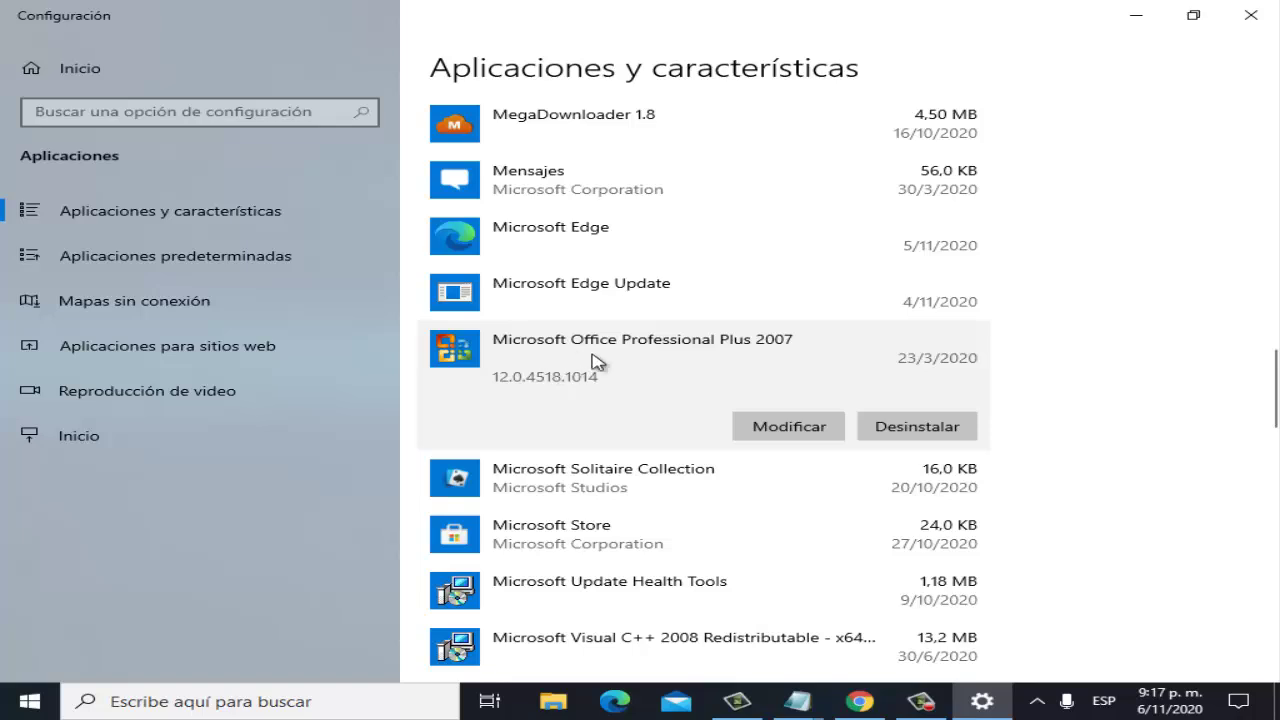
{"action": "left_click", "coordinate": [790, 427]}
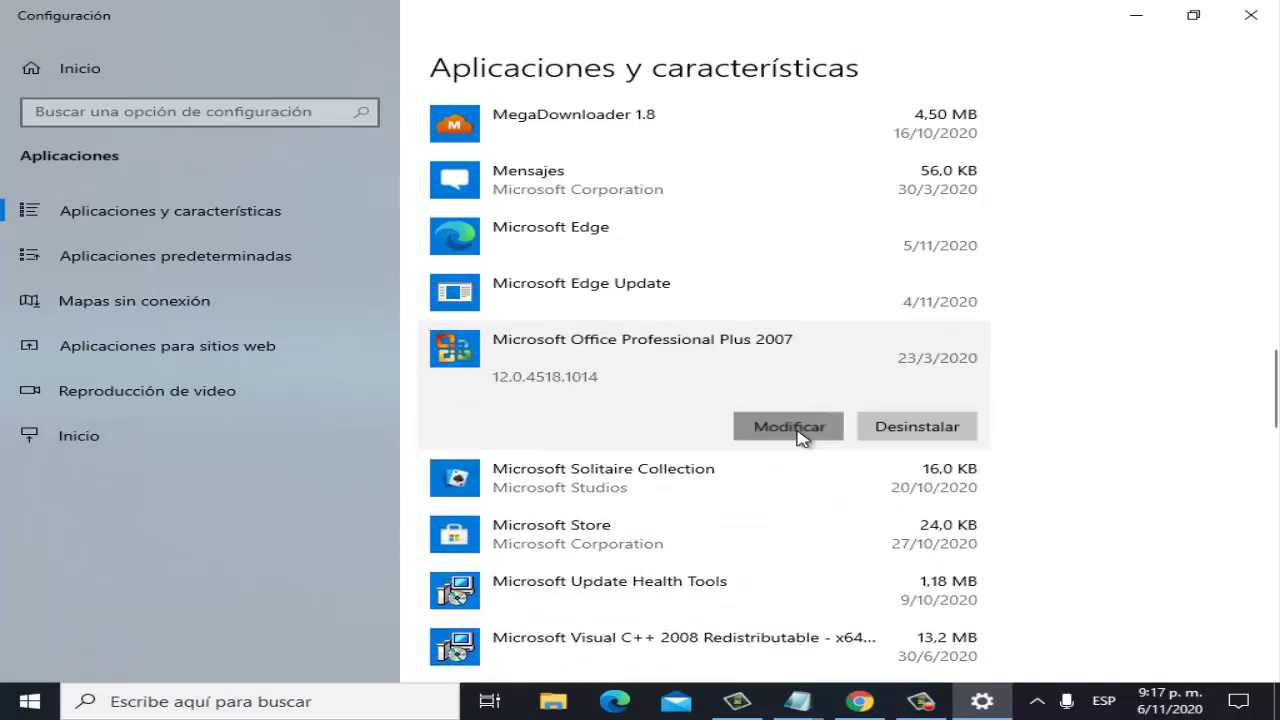
{"action": "left_click", "coordinate": [790, 427]}
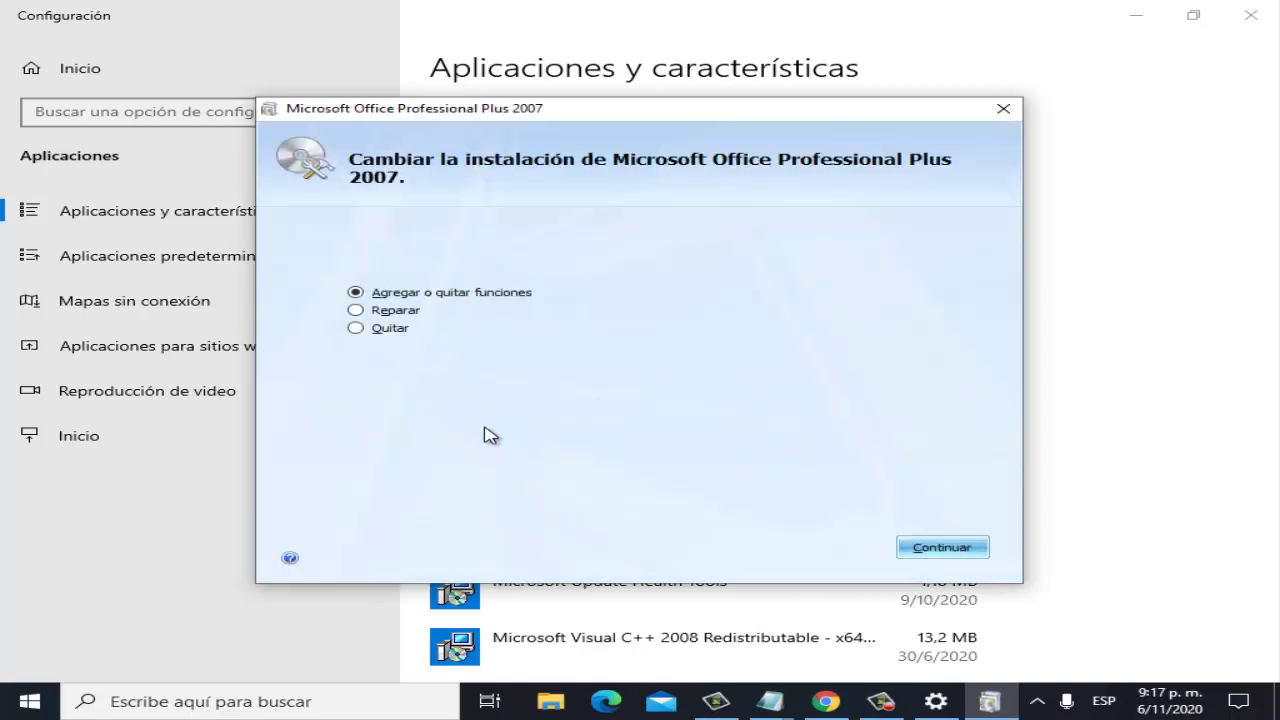
{"action": "left_click", "coordinate": [384, 312]}
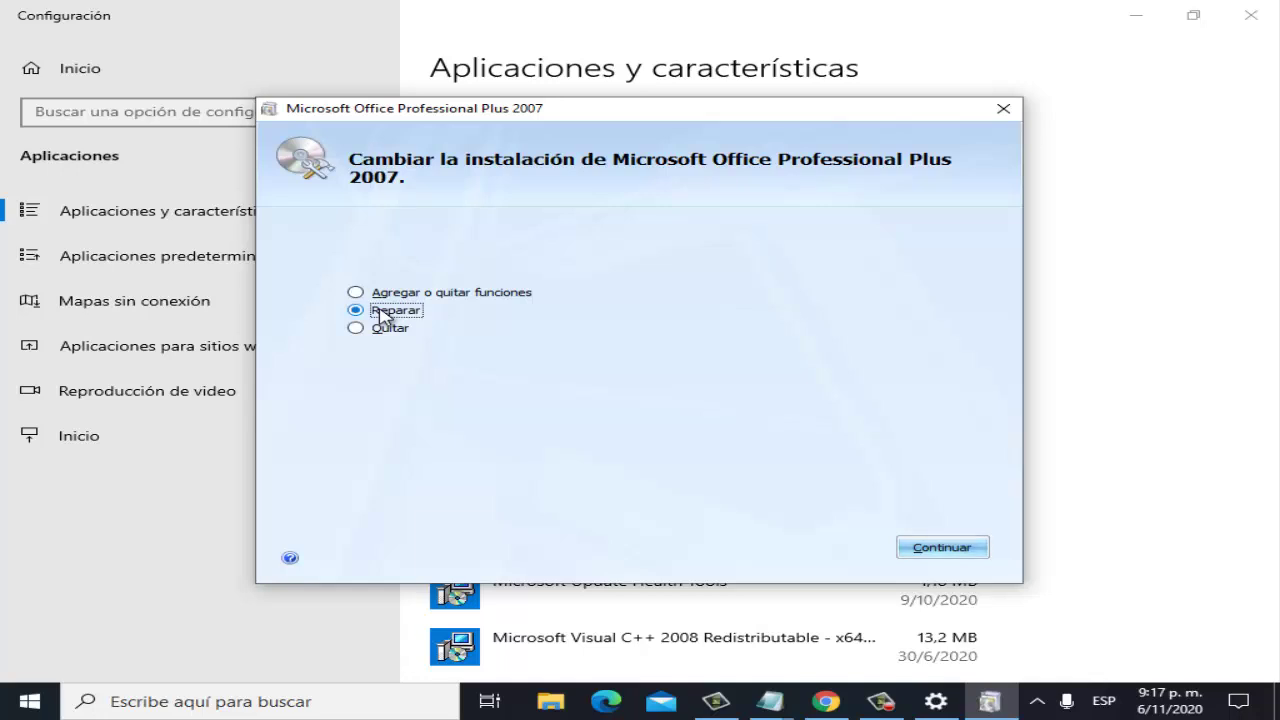
{"action": "left_click", "coordinate": [943, 548]}
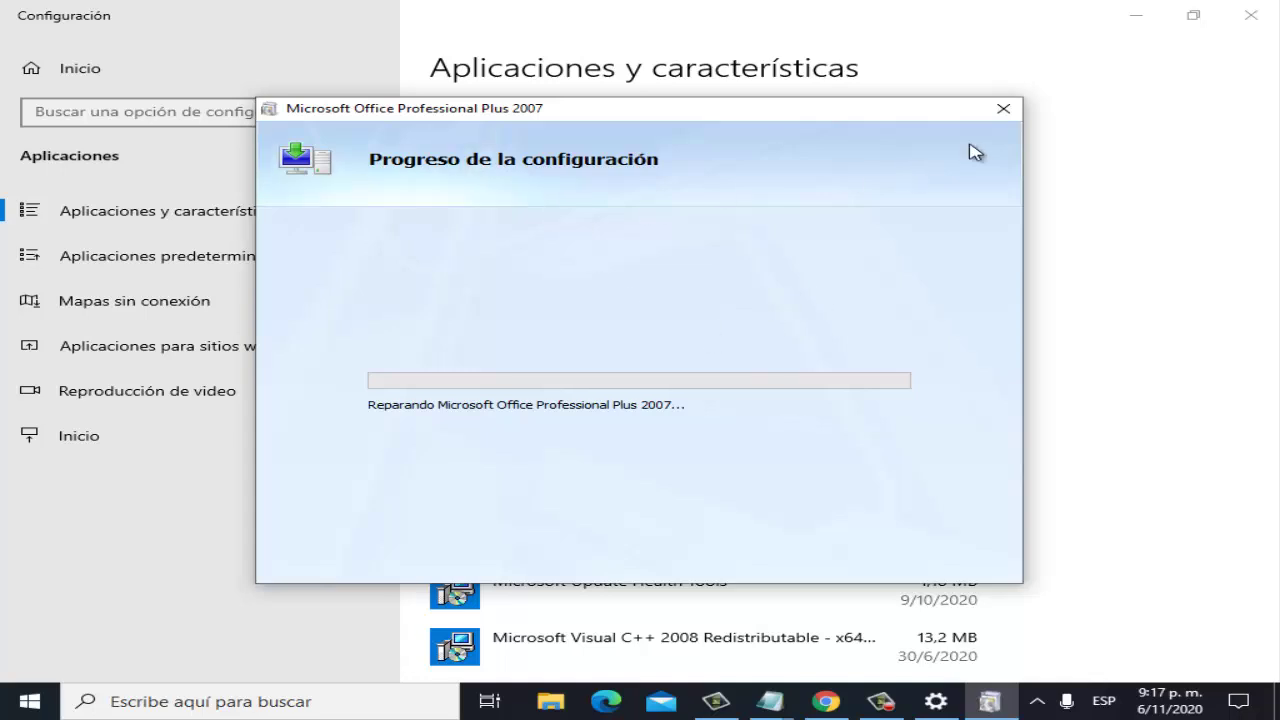
- Cancel the Microsoft Office Professional Plus 2007 repair and close the Configuración window
{"action": "left_click", "coordinate": [1003, 110]}
{"action": "left_click", "coordinate": [661, 404]}
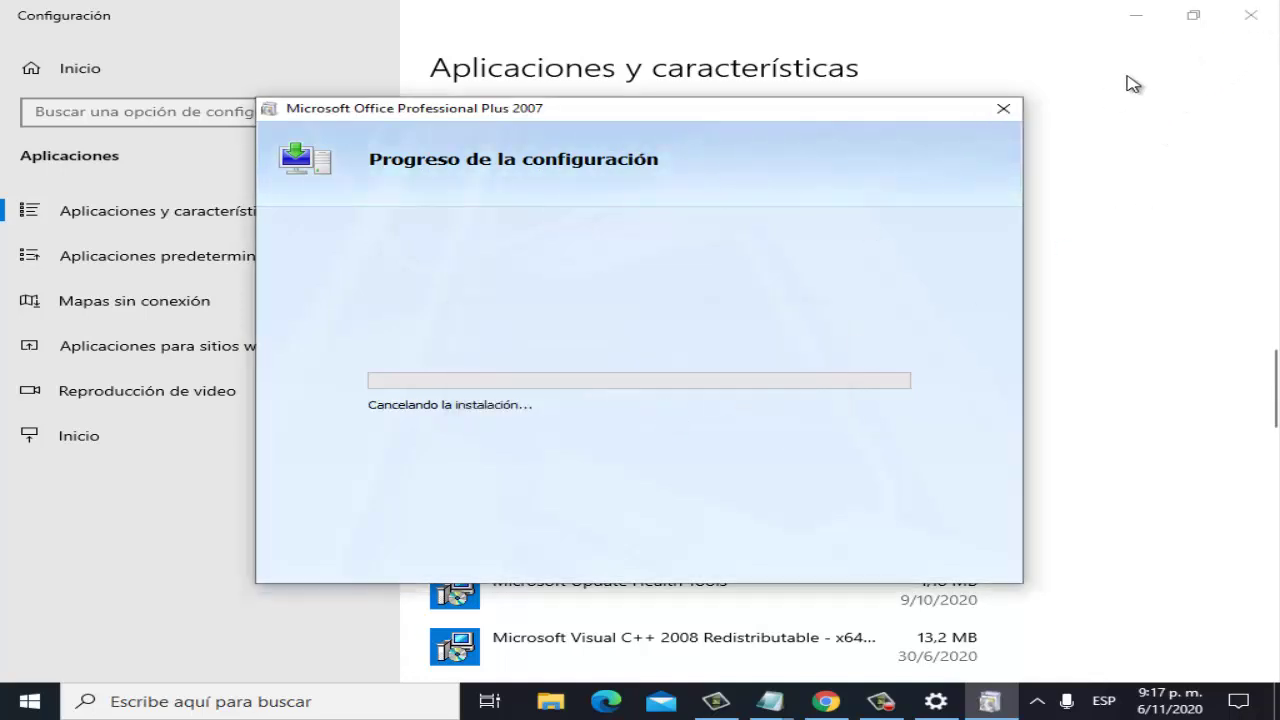
{"action": "left_click", "coordinate": [1248, 22]}
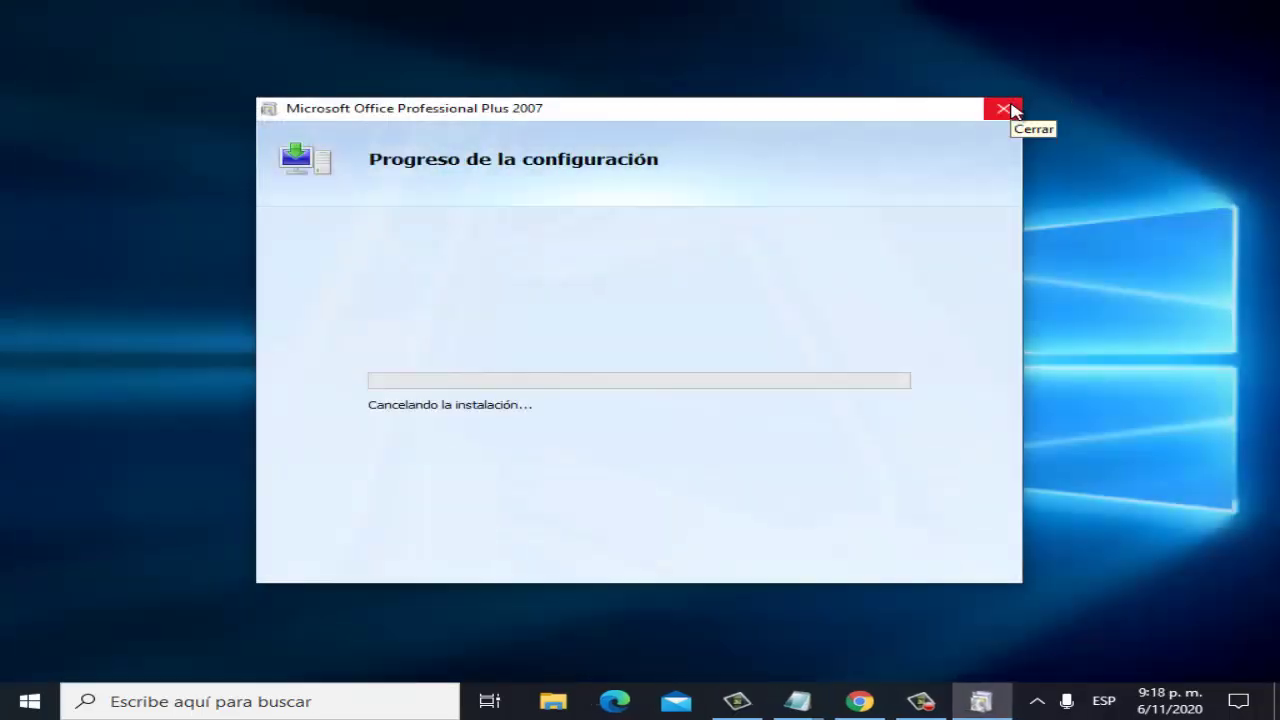
{"action": "left_click", "coordinate": [1003, 108]}
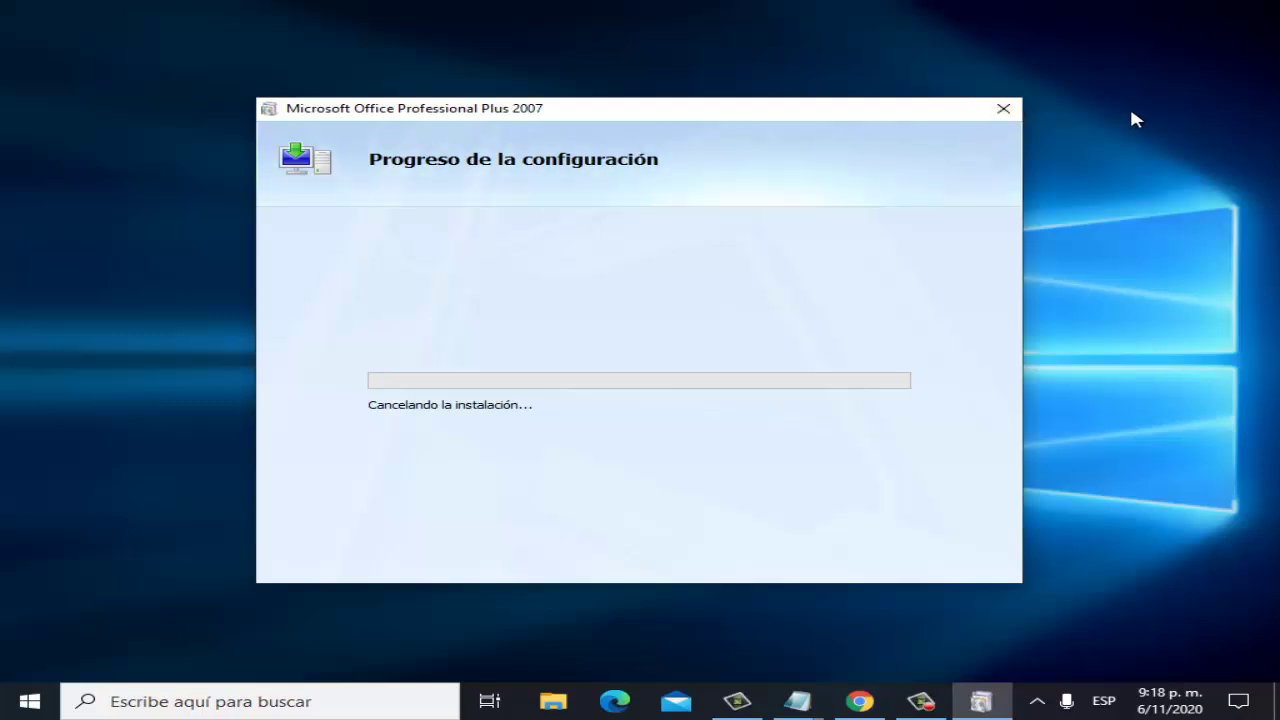
- Search Windows for cmd and run Símbolo del sistema as administrator
{"action": "left_click", "coordinate": [125, 702]}
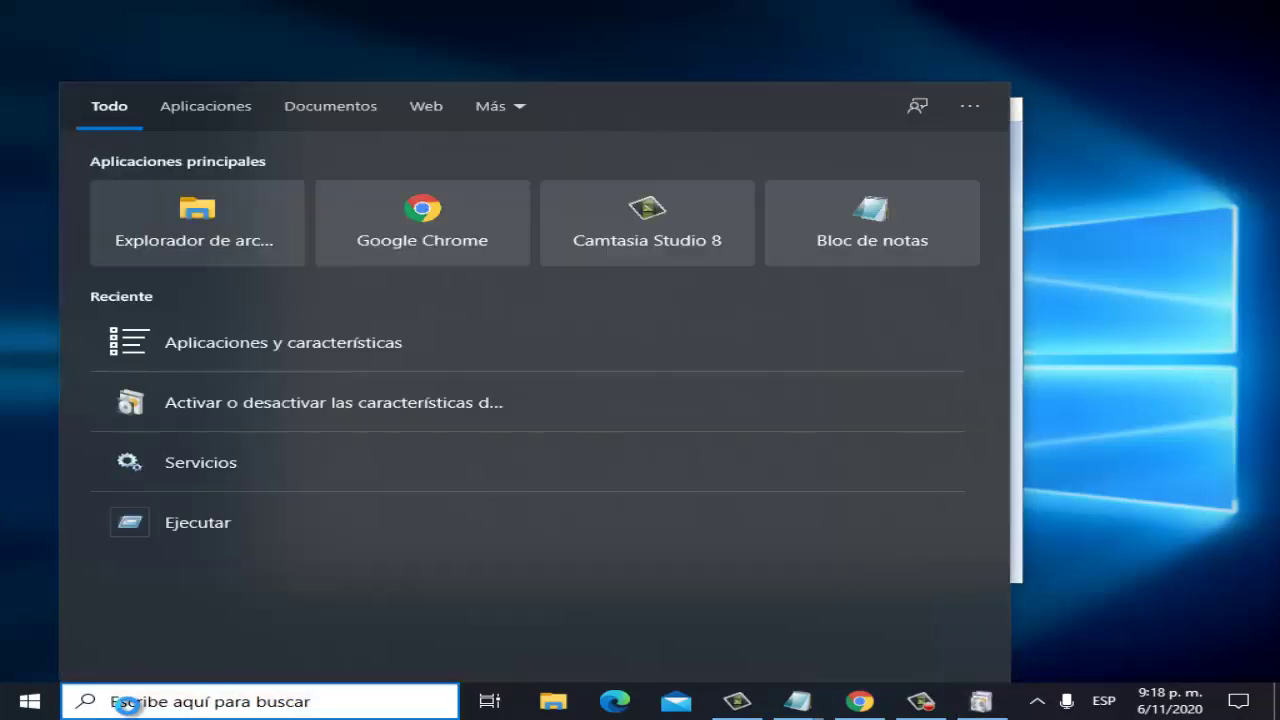
{"action": "type", "text": "cmd"}
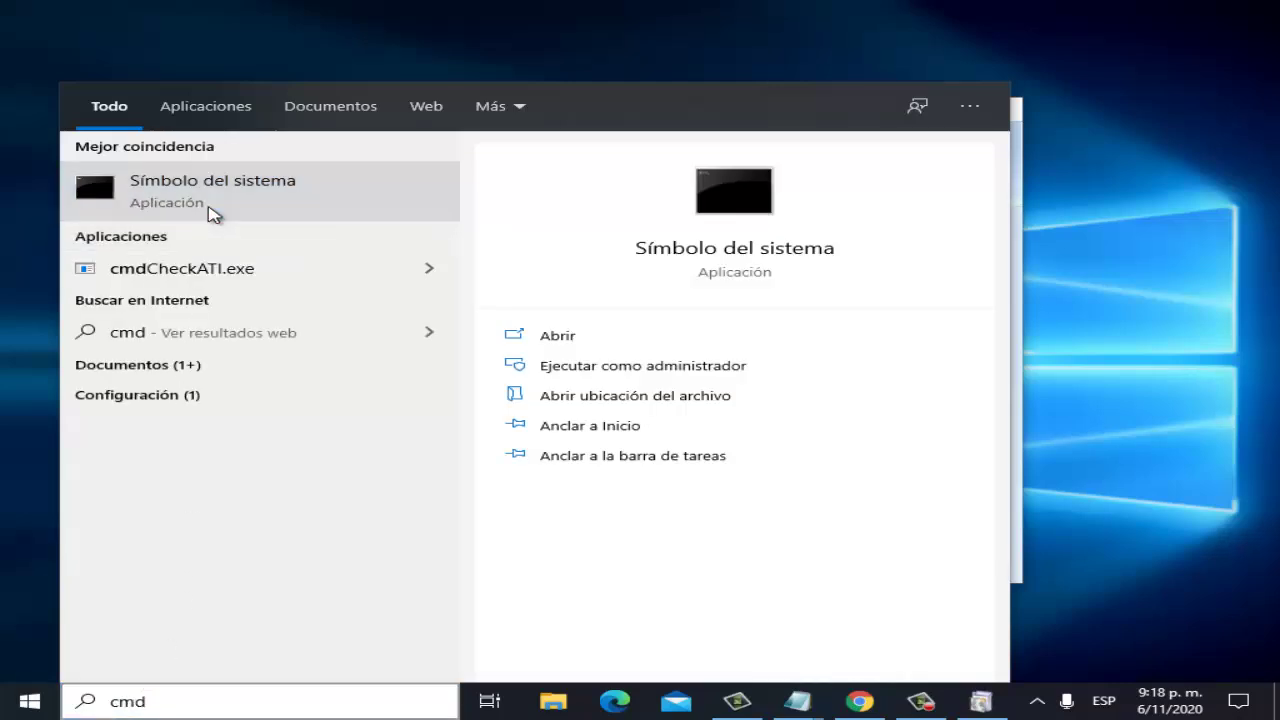
{"action": "right_click", "coordinate": [211, 213]}
{"action": "key", "text": "Escape"}
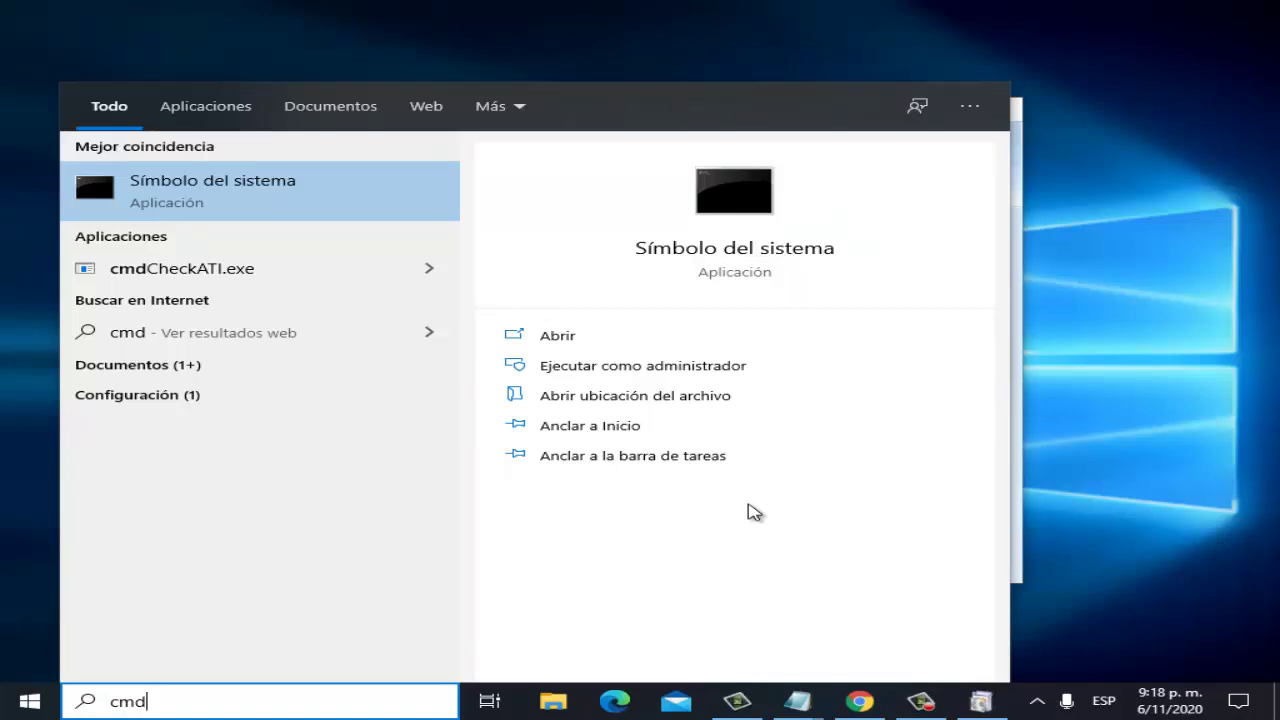
{"action": "left_click", "coordinate": [1063, 163]}
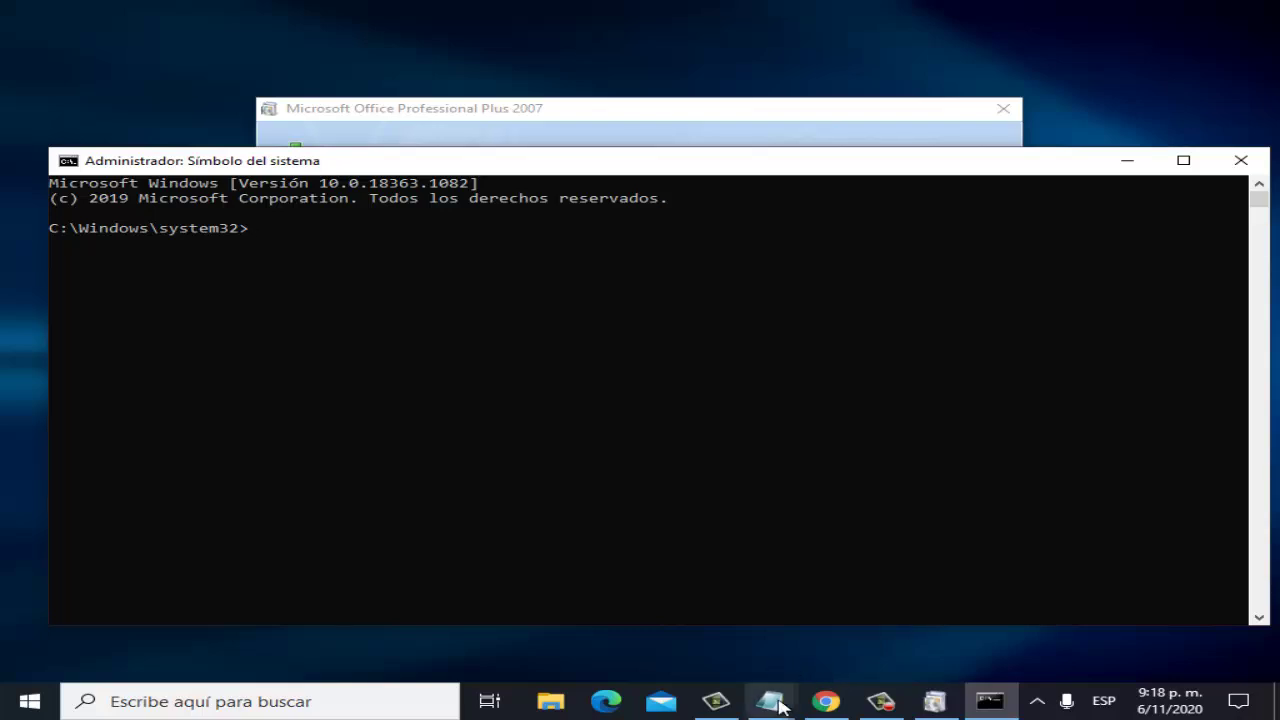
- Copy sfc /scannow from the untitled Bloc de notas document into the administrator command prompt, then clear the line without running it
{"action": "mouse_move", "coordinate": [780, 705]}
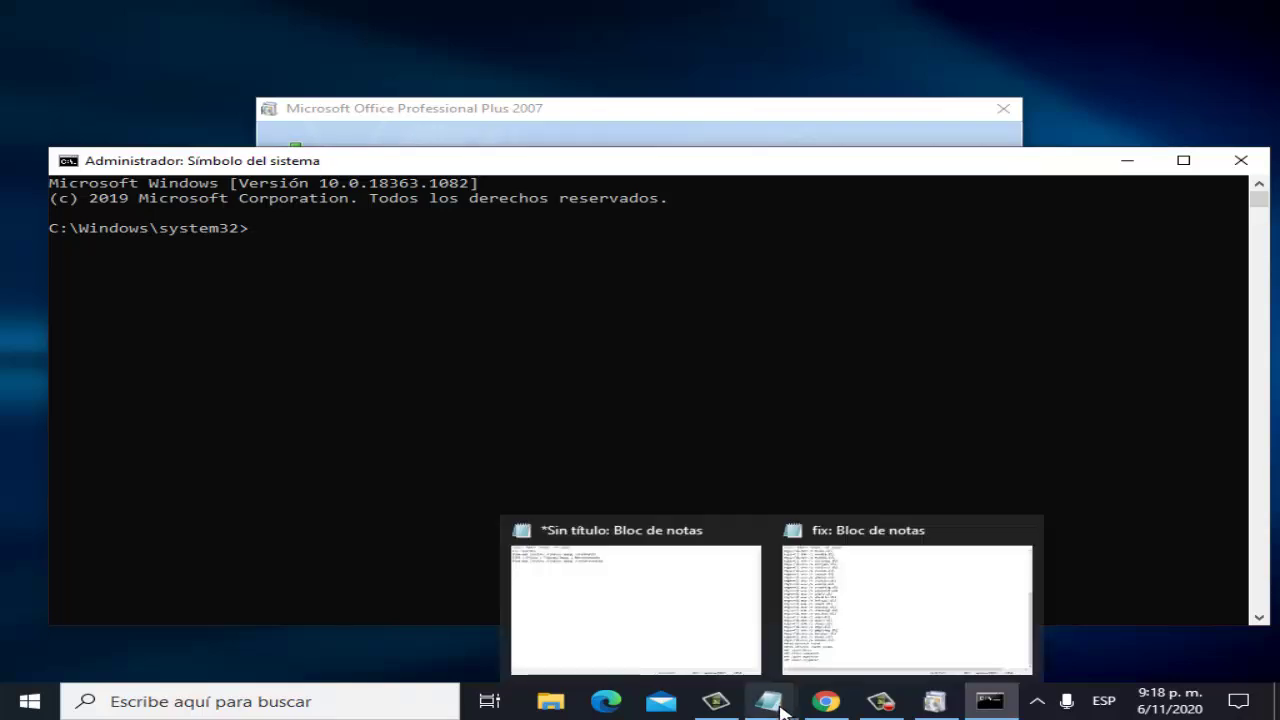
{"action": "left_click", "coordinate": [669, 623]}
{"action": "left_click_drag", "start_coordinate": [144, 51], "coordinate": [3, 49]}
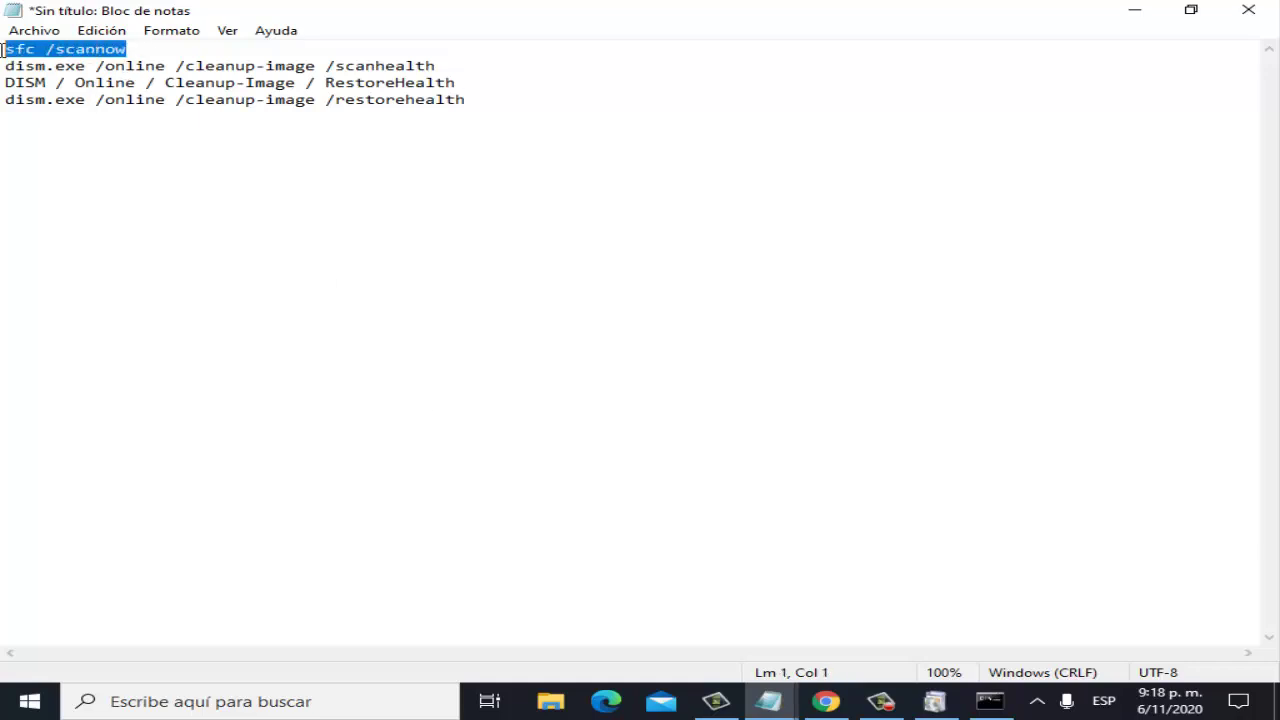
{"action": "right_click", "coordinate": [107, 52]}
{"action": "left_click", "coordinate": [189, 114]}
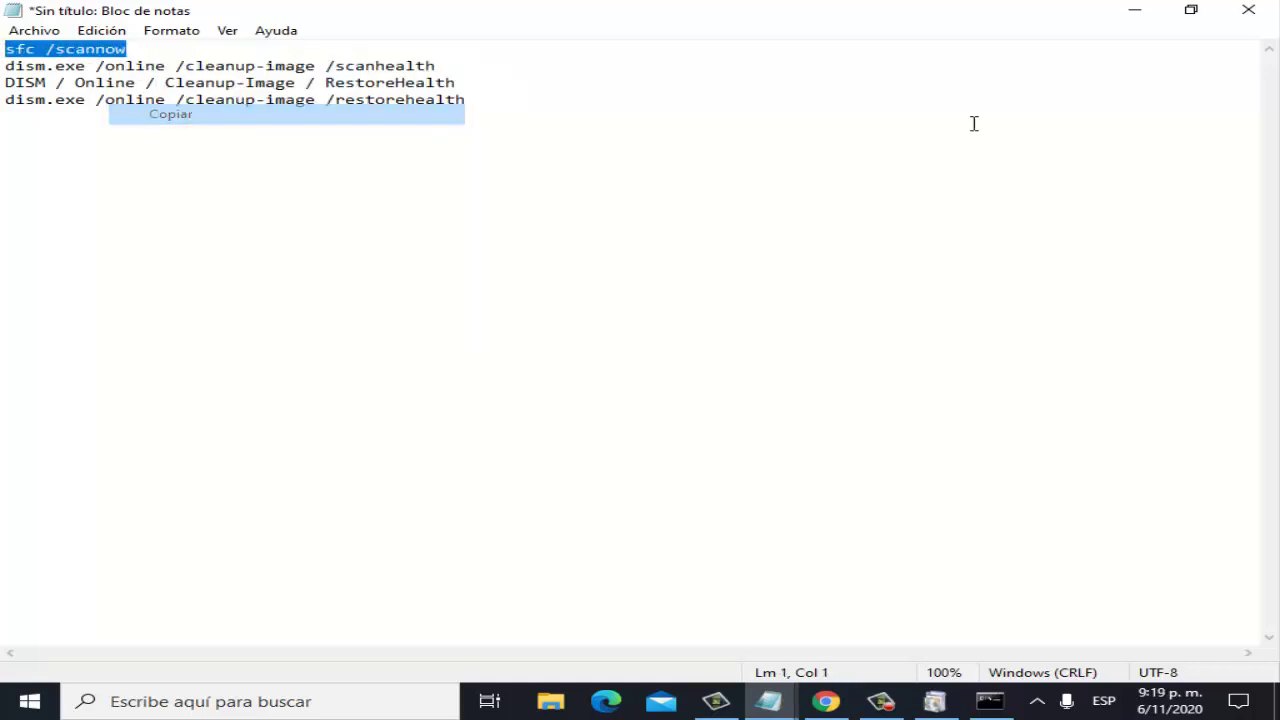
{"action": "left_click", "coordinate": [1134, 10]}
{"action": "right_click", "coordinate": [503, 170]}
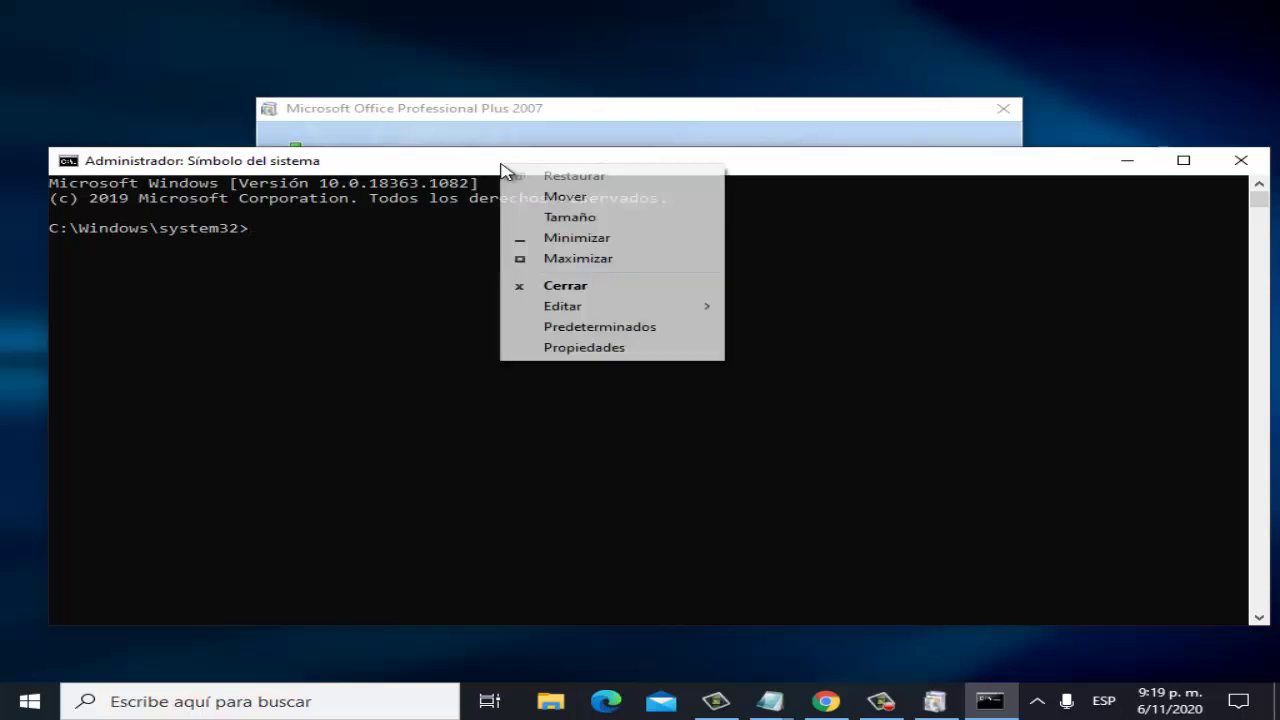
{"action": "mouse_move", "coordinate": [617, 306]}
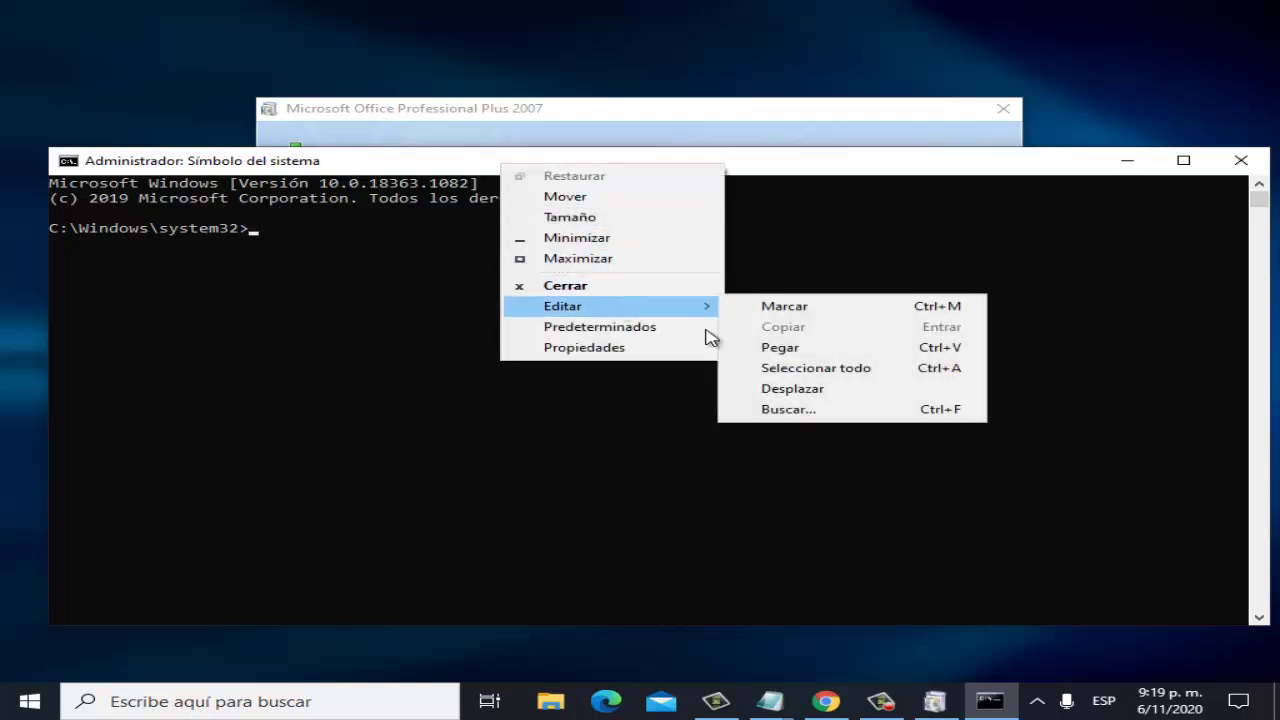
{"action": "left_click", "coordinate": [836, 352]}
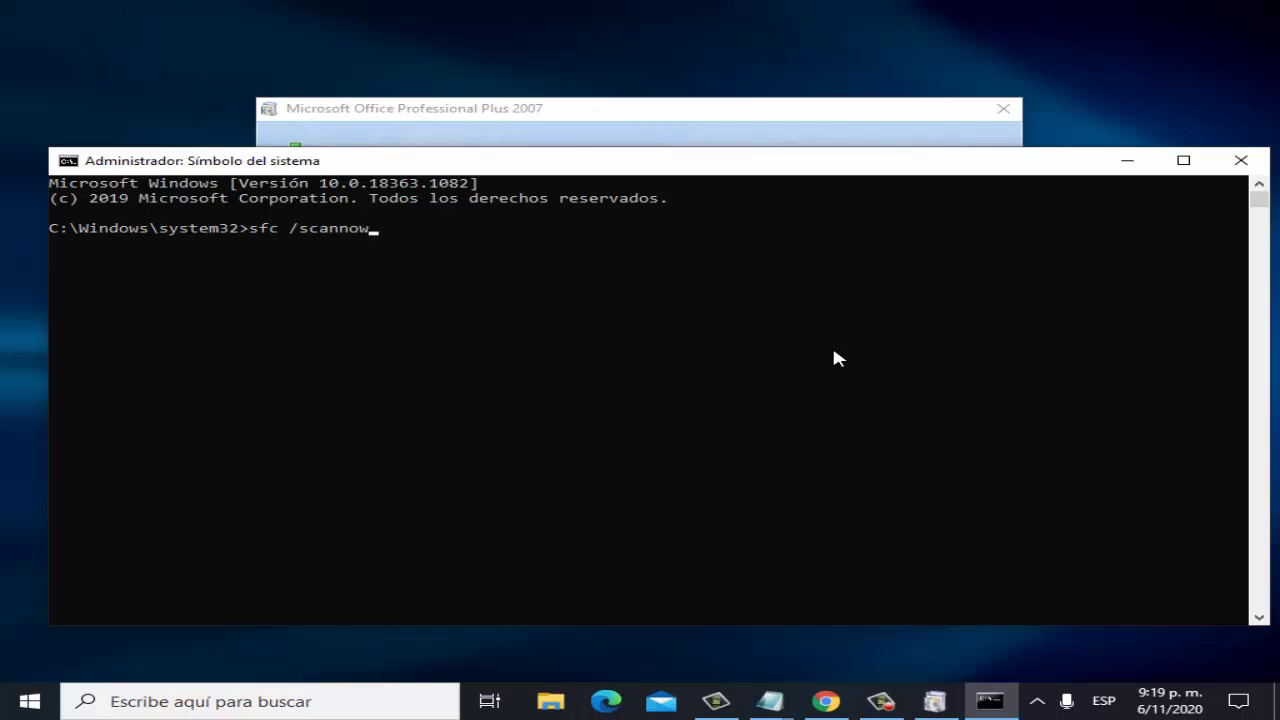
{"action": "key", "text": "Escape"}
- Copy dism.exe /online /cleanup-image /scanhealth from the untitled Bloc de notas document and paste it at the administrator command prompt
{"action": "mouse_move", "coordinate": [770, 700]}
{"action": "left_click", "coordinate": [686, 626]}
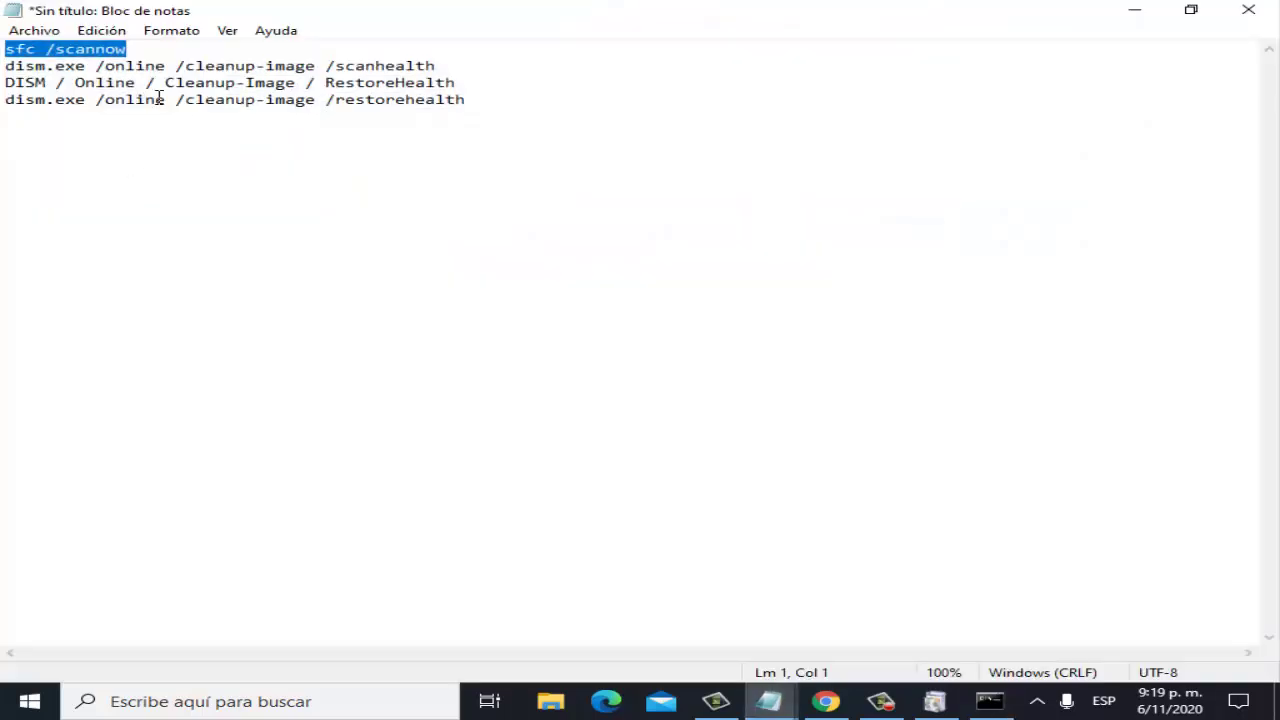
{"action": "left_click_drag", "start_coordinate": [445, 64], "coordinate": [4, 65]}
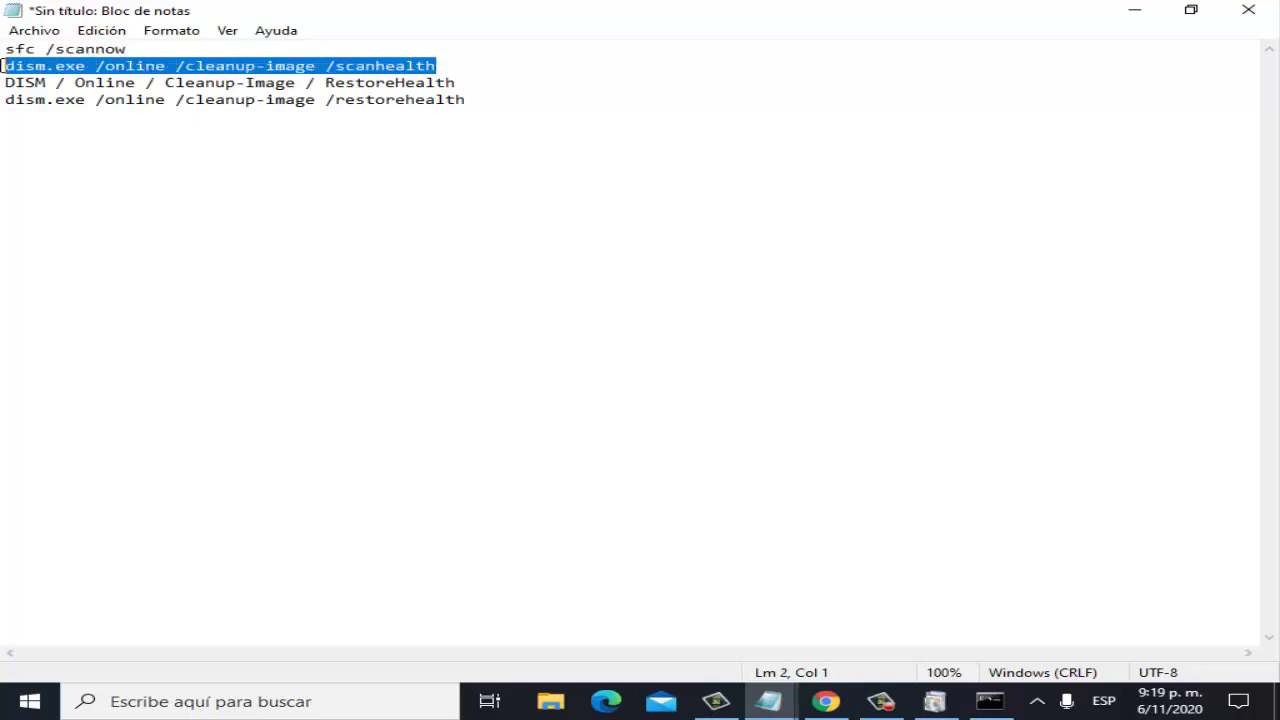
{"action": "right_click", "coordinate": [50, 66]}
{"action": "left_click", "coordinate": [193, 135]}
{"action": "left_click", "coordinate": [1134, 10]}
{"action": "right_click", "coordinate": [484, 168]}
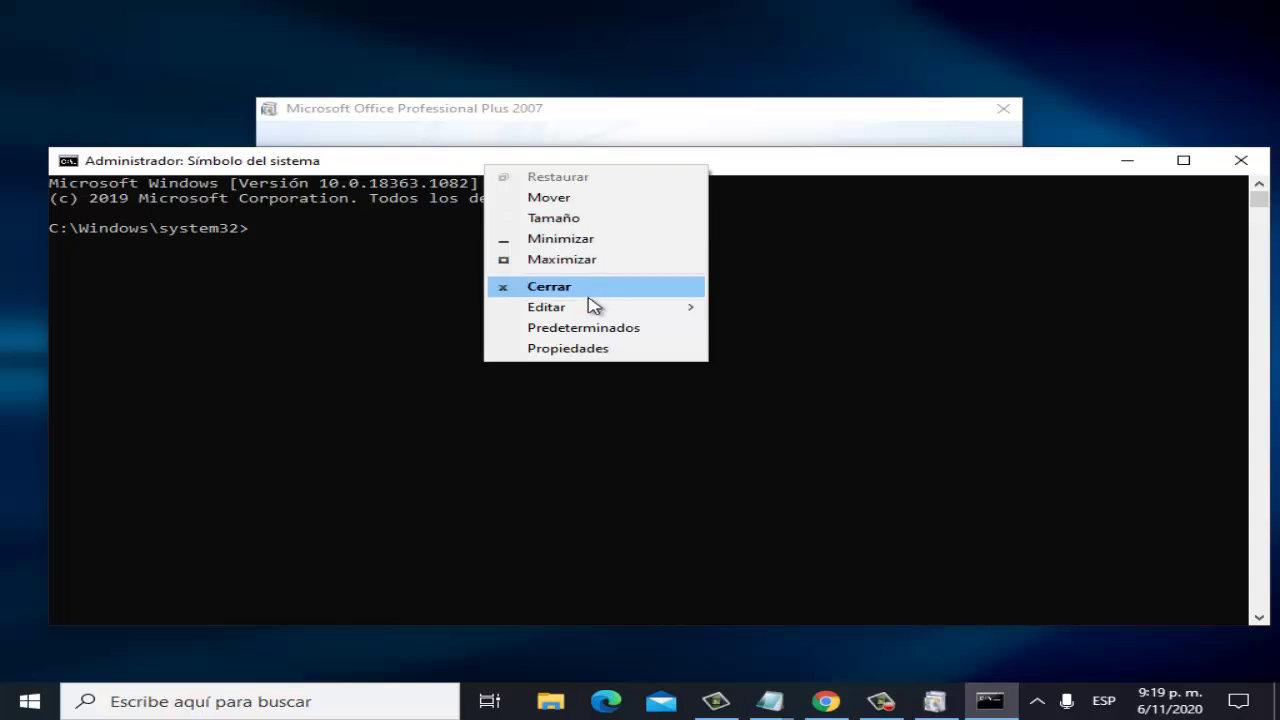
{"action": "mouse_move", "coordinate": [523, 307]}
{"action": "left_click", "coordinate": [787, 345]}
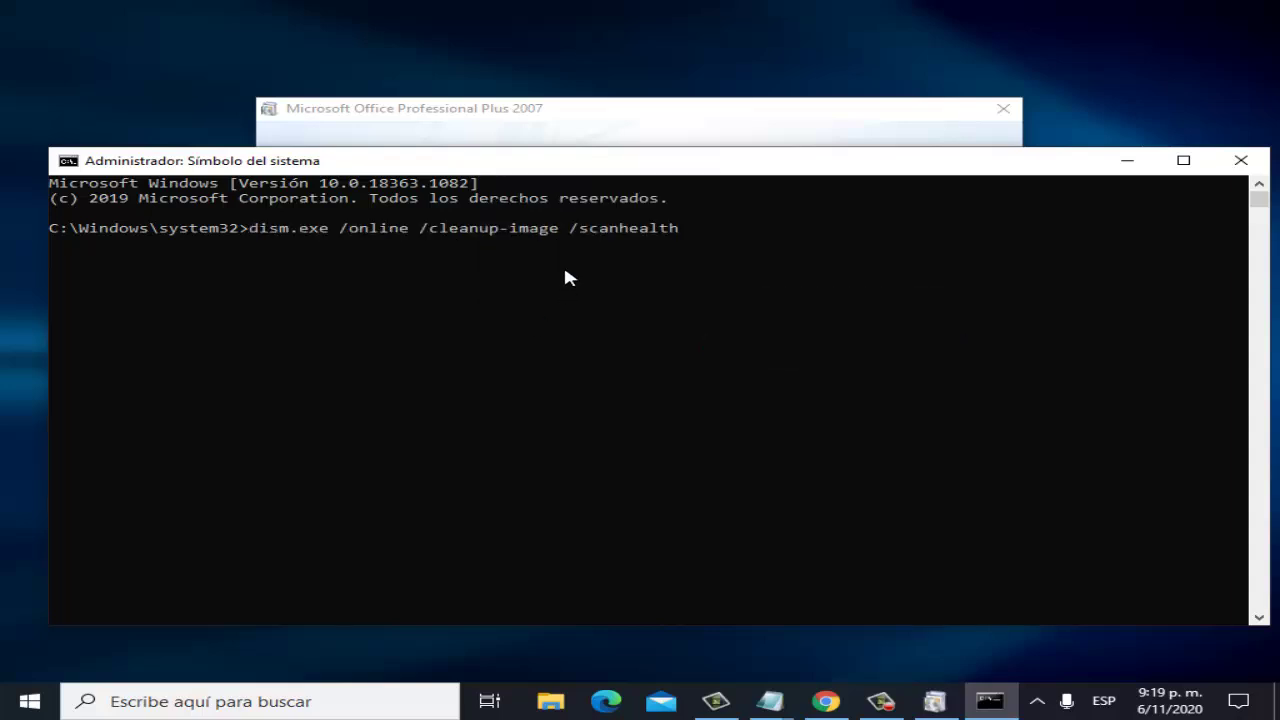
- Erase the pasted dism.exe scanhealth command from the command prompt line
{"action": "key", "text": "BackSpace"}
{"action": "key", "text": "BackSpace"}
{"action": "key", "text": "BackSpace"}
{"action": "key", "text": "BackSpace"}
{"action": "key", "text": "BackSpace"}
{"action": "key", "text": "BackSpace"}
{"action": "key", "text": "BackSpace"}
{"action": "key", "text": "BackSpace"}
{"action": "key", "text": "BackSpace"}
{"action": "key", "text": "BackSpace"}
{"action": "key", "text": "BackSpace"}
{"action": "key", "text": "BackSpace"}
{"action": "key", "text": "BackSpace"}
{"action": "key", "text": "BackSpace"}
{"action": "key", "text": "BackSpace"}
{"action": "key", "text": "BackSpace"}
{"action": "key", "text": "BackSpace"}
{"action": "key", "text": "BackSpace"}
{"action": "key", "text": "BackSpace"}
{"action": "key", "text": "BackSpace"}
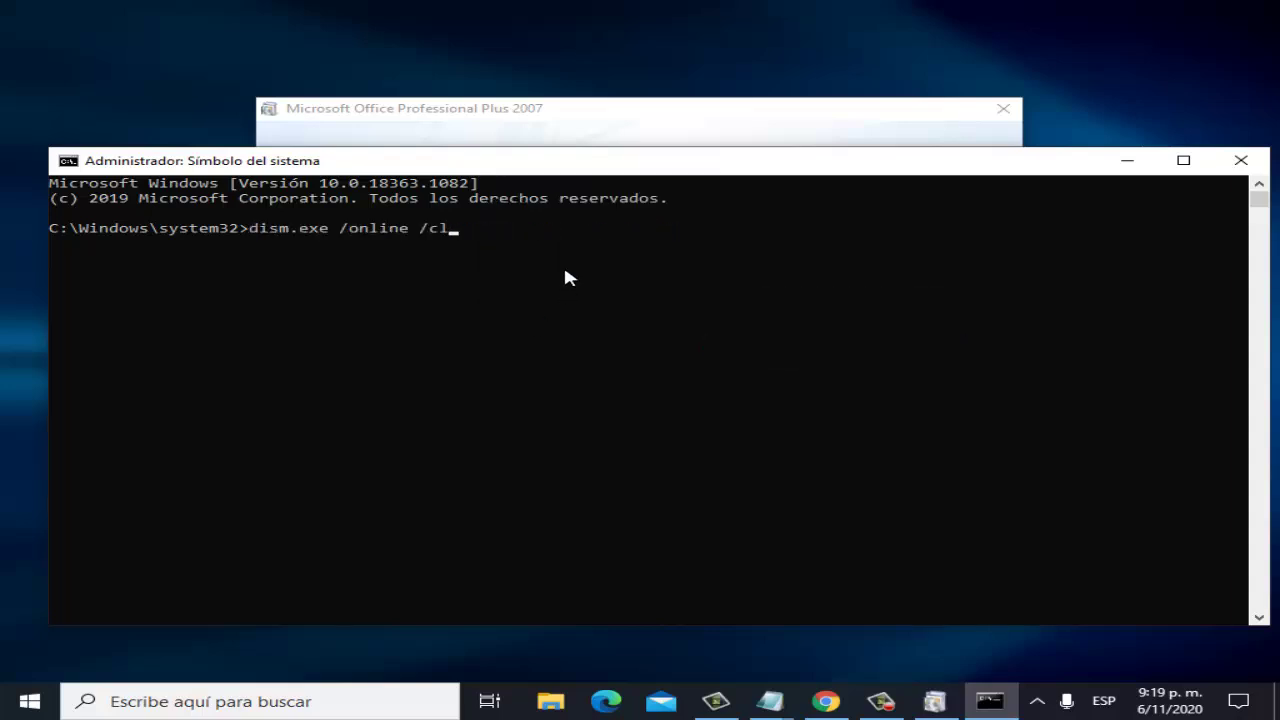